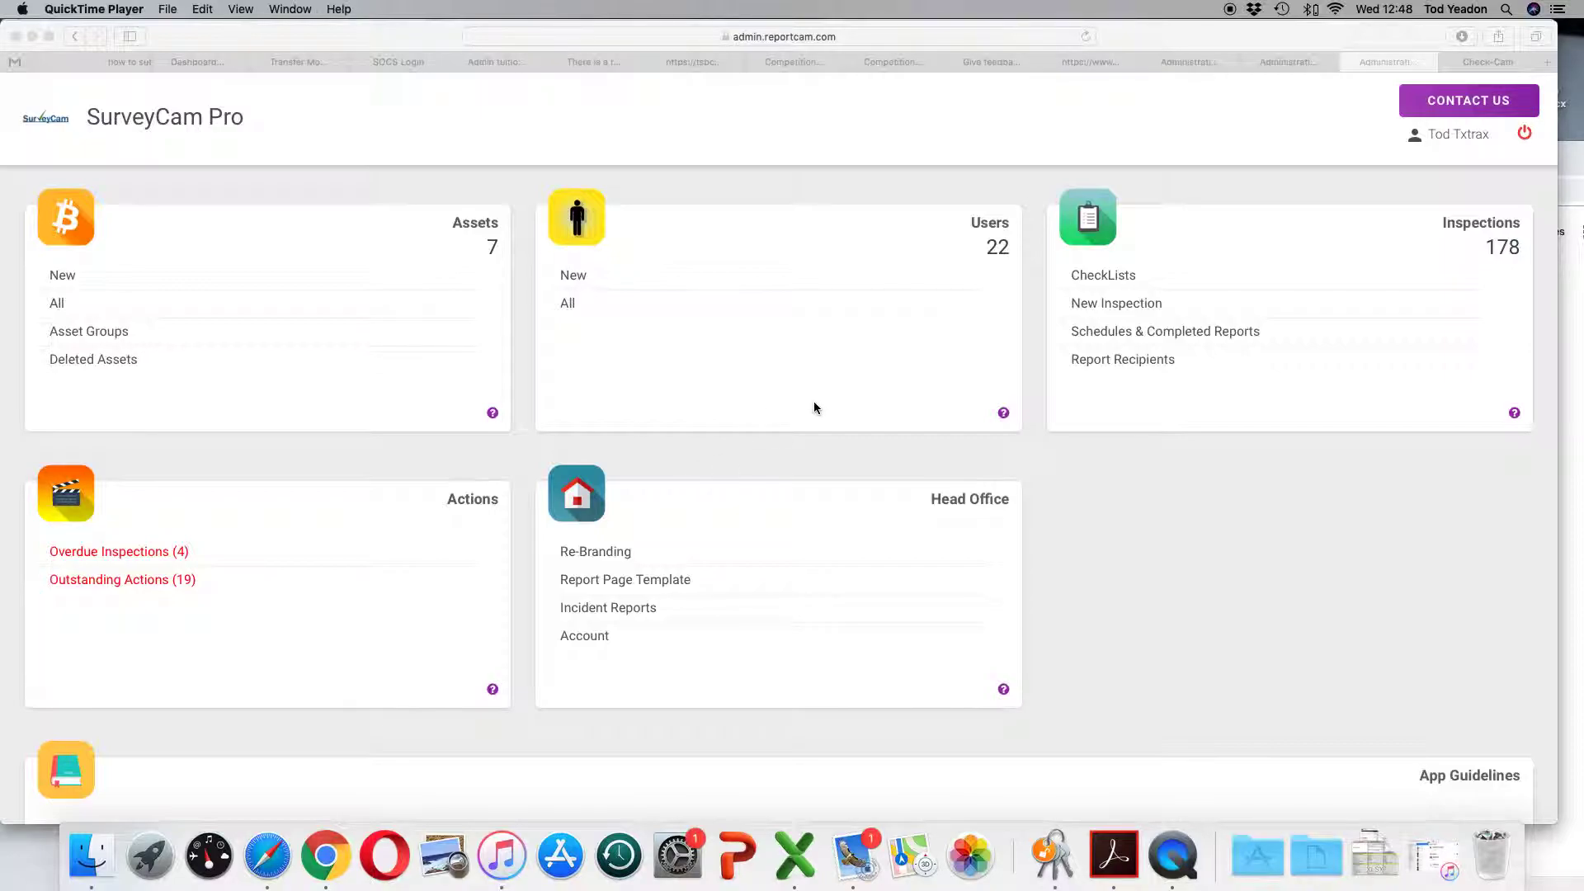
Start a new user with the Inspector user type, then return to the dashboard without adding it.
left_click(573, 279)
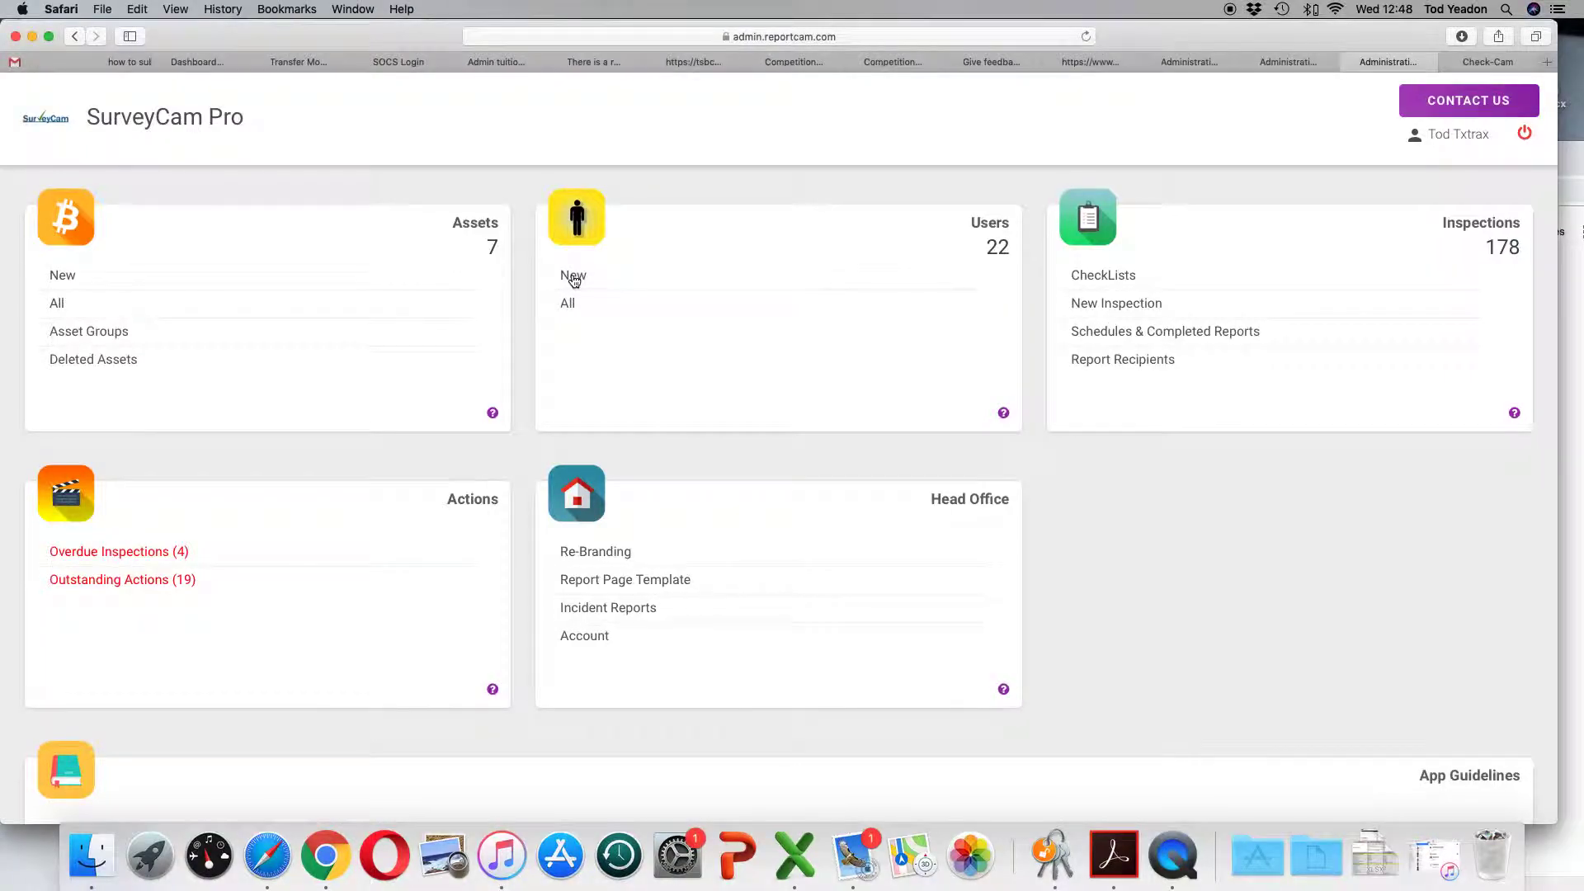
left_click(574, 279)
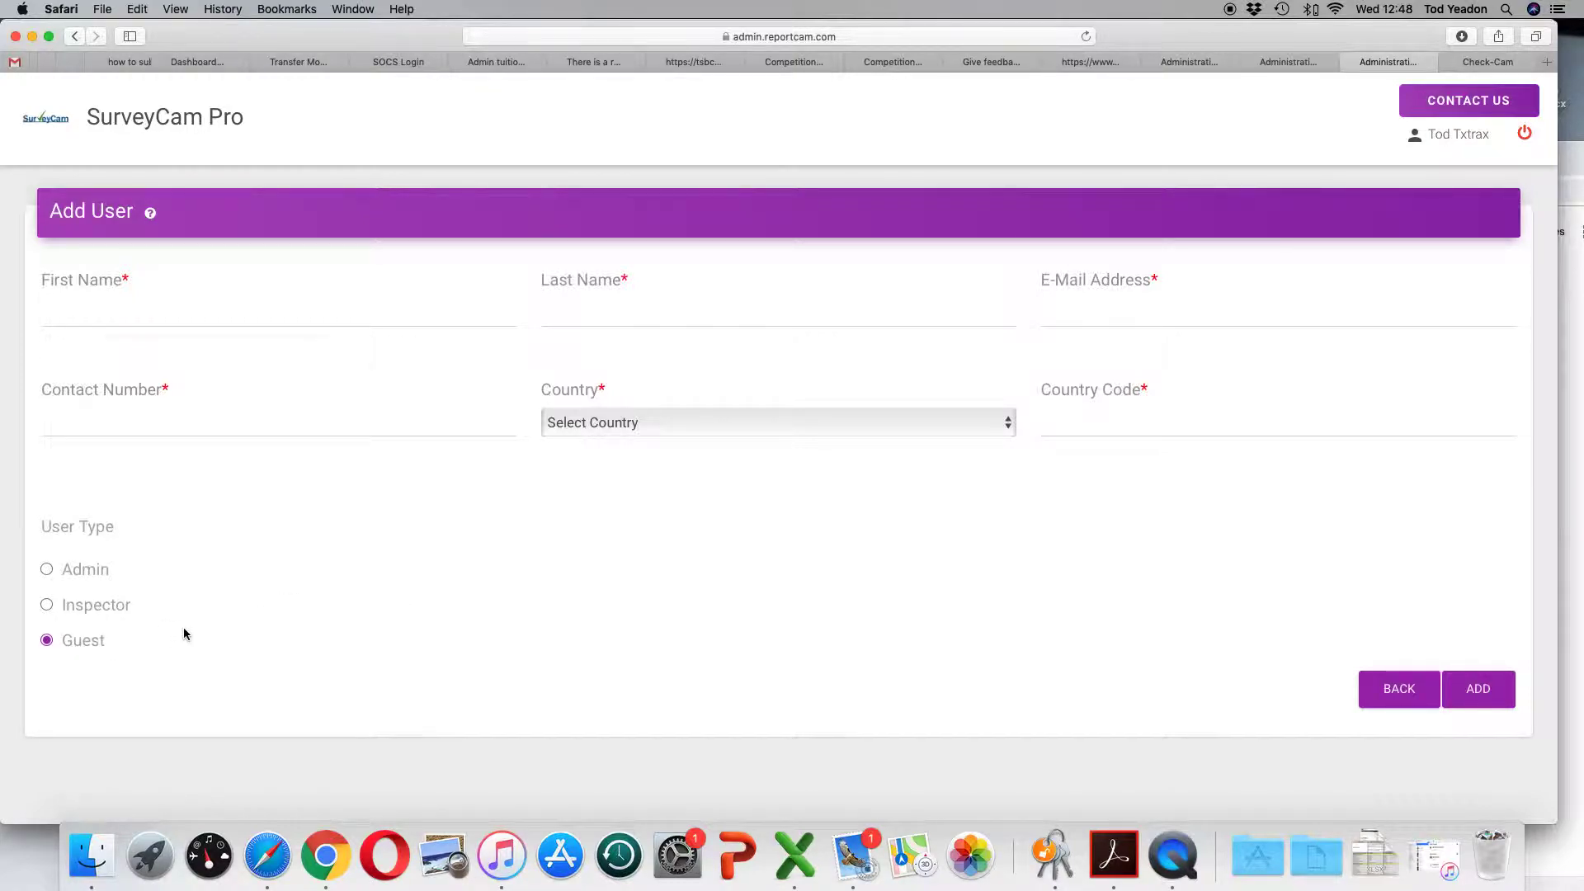
left_click(47, 606)
left_click(145, 123)
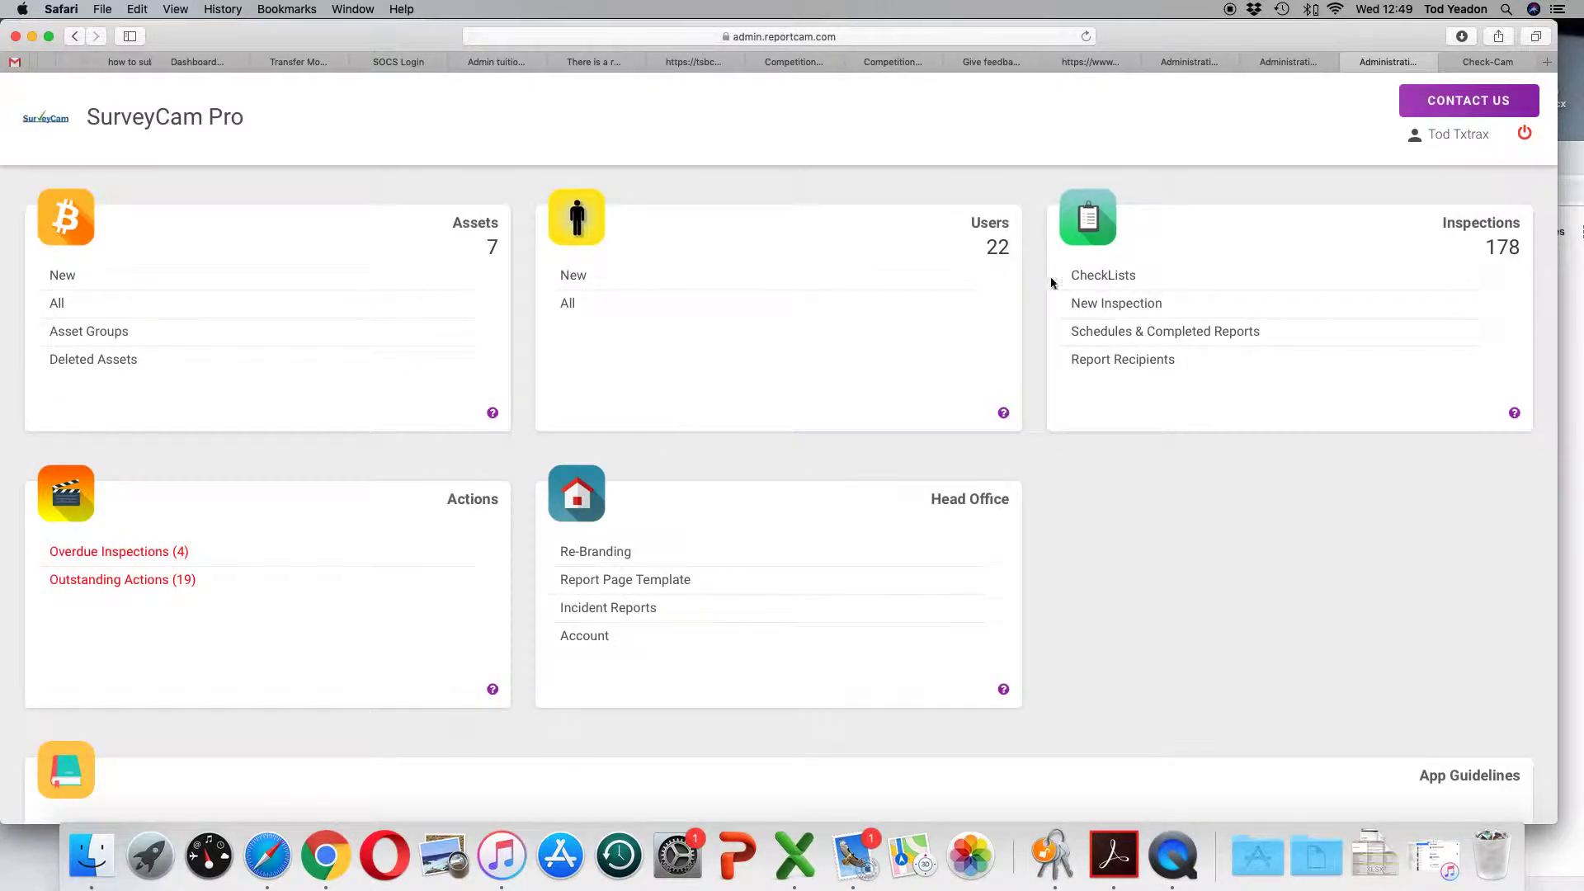
Start a new checklist with Add to Video required for the first item, then return to the dashboard without saving.
mouse_move(1108, 277)
left_click(1097, 306)
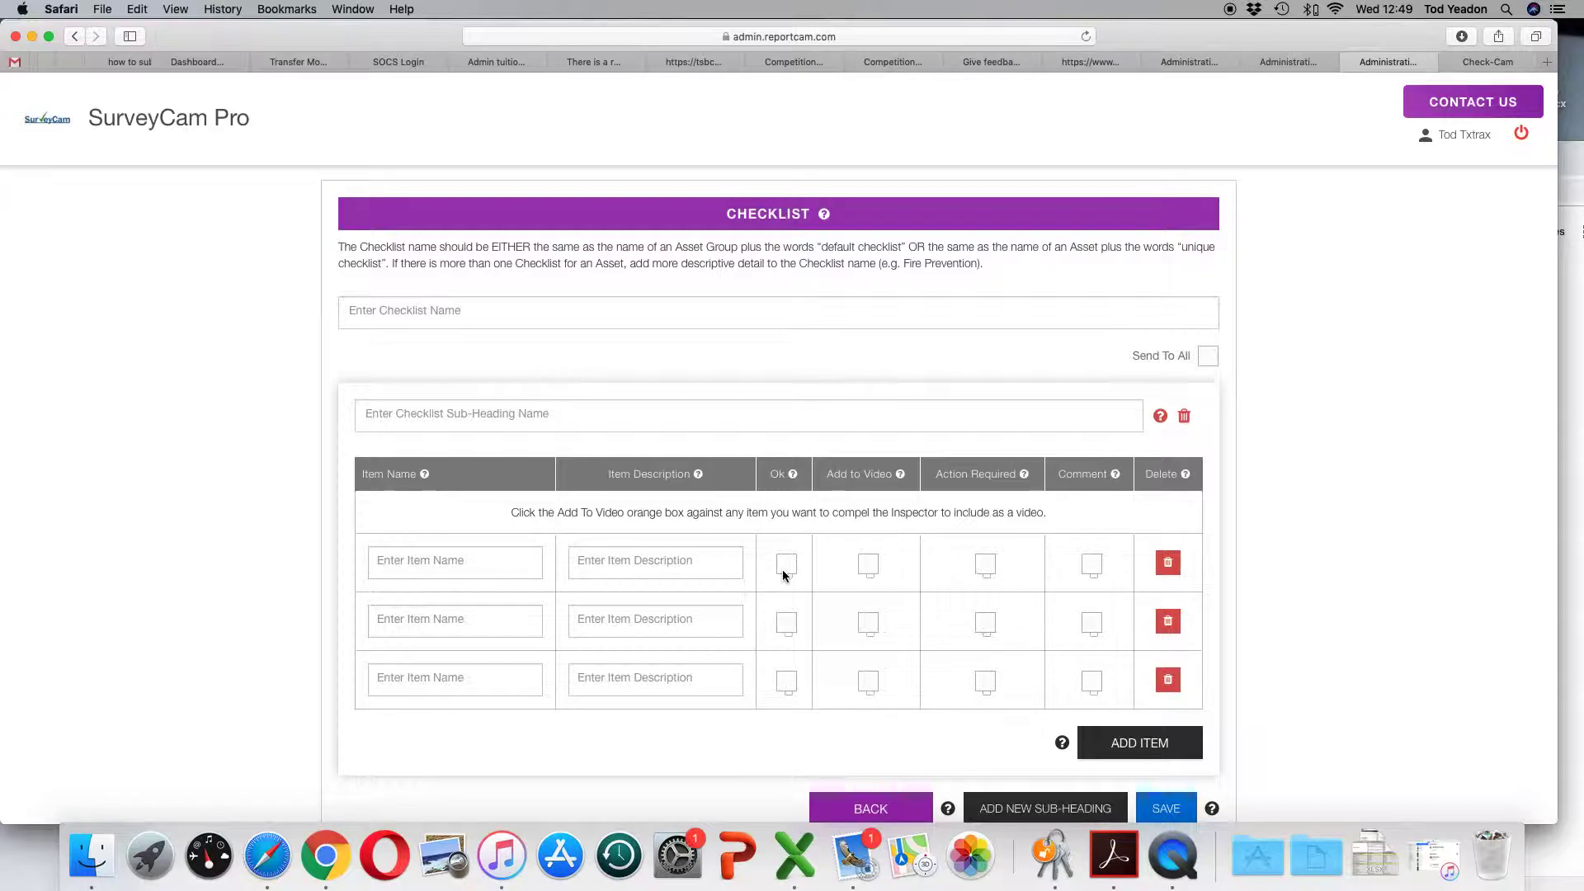
left_click(865, 568)
scroll(829, 562, "down", 2)
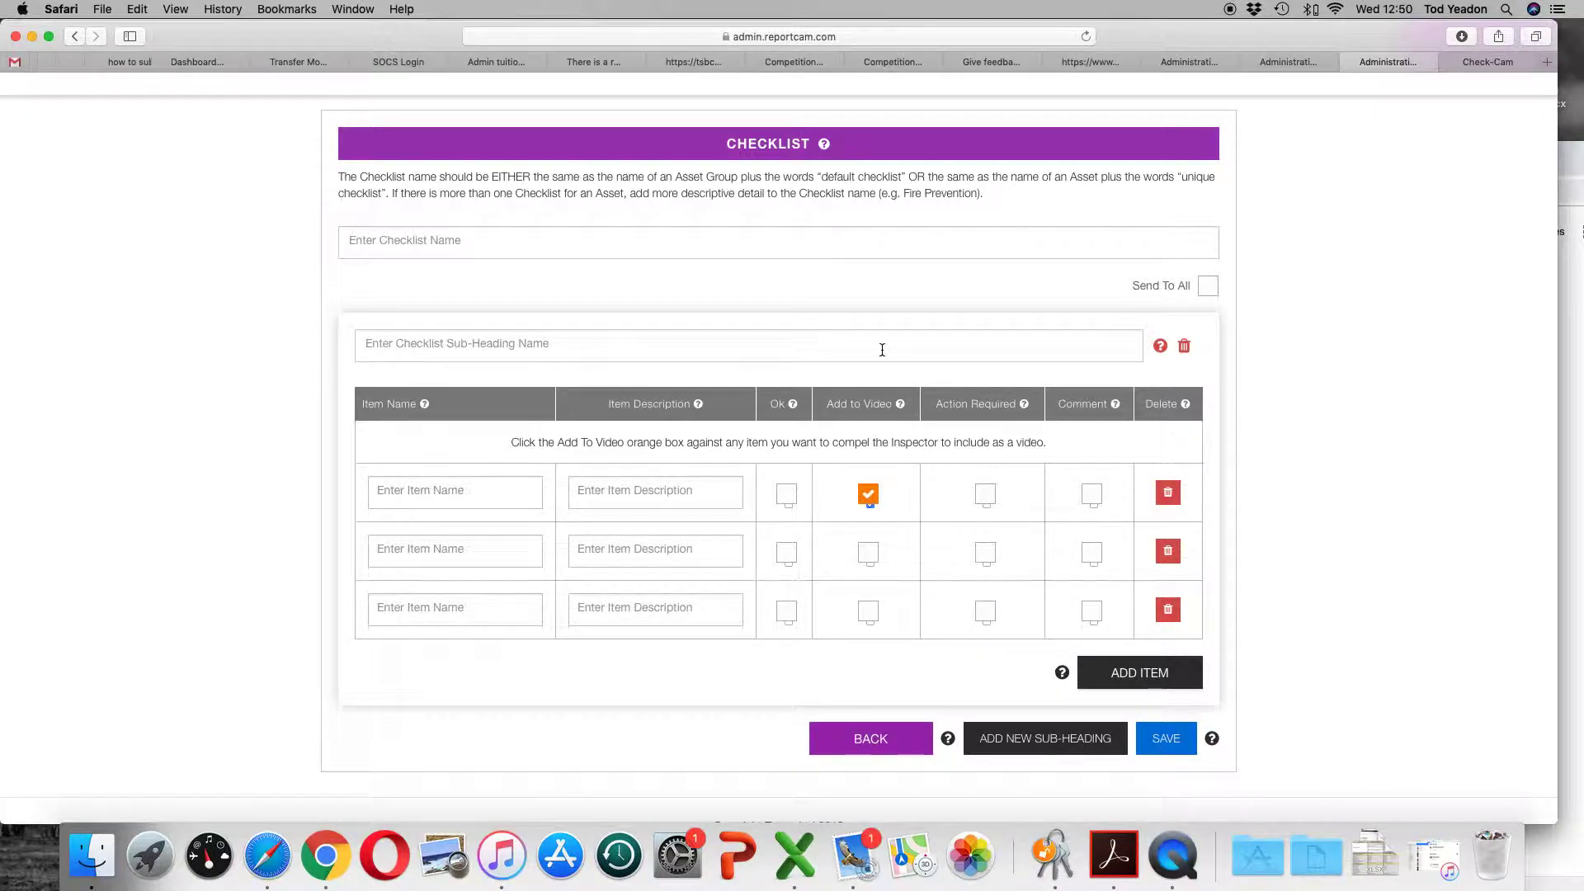
scroll(885, 305, "up", 3)
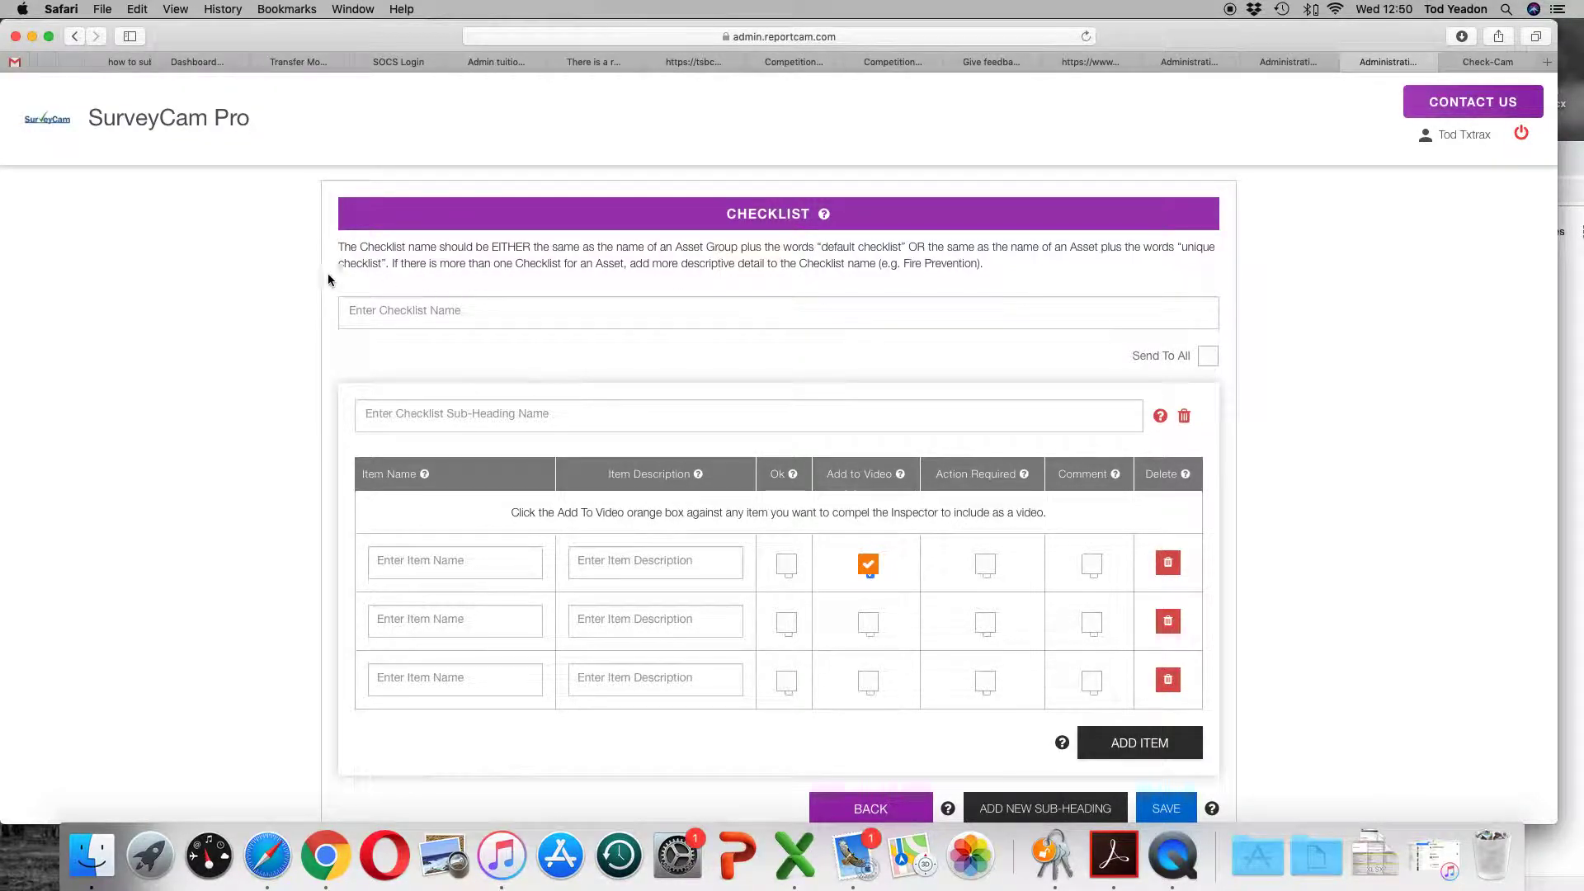
left_click(161, 118)
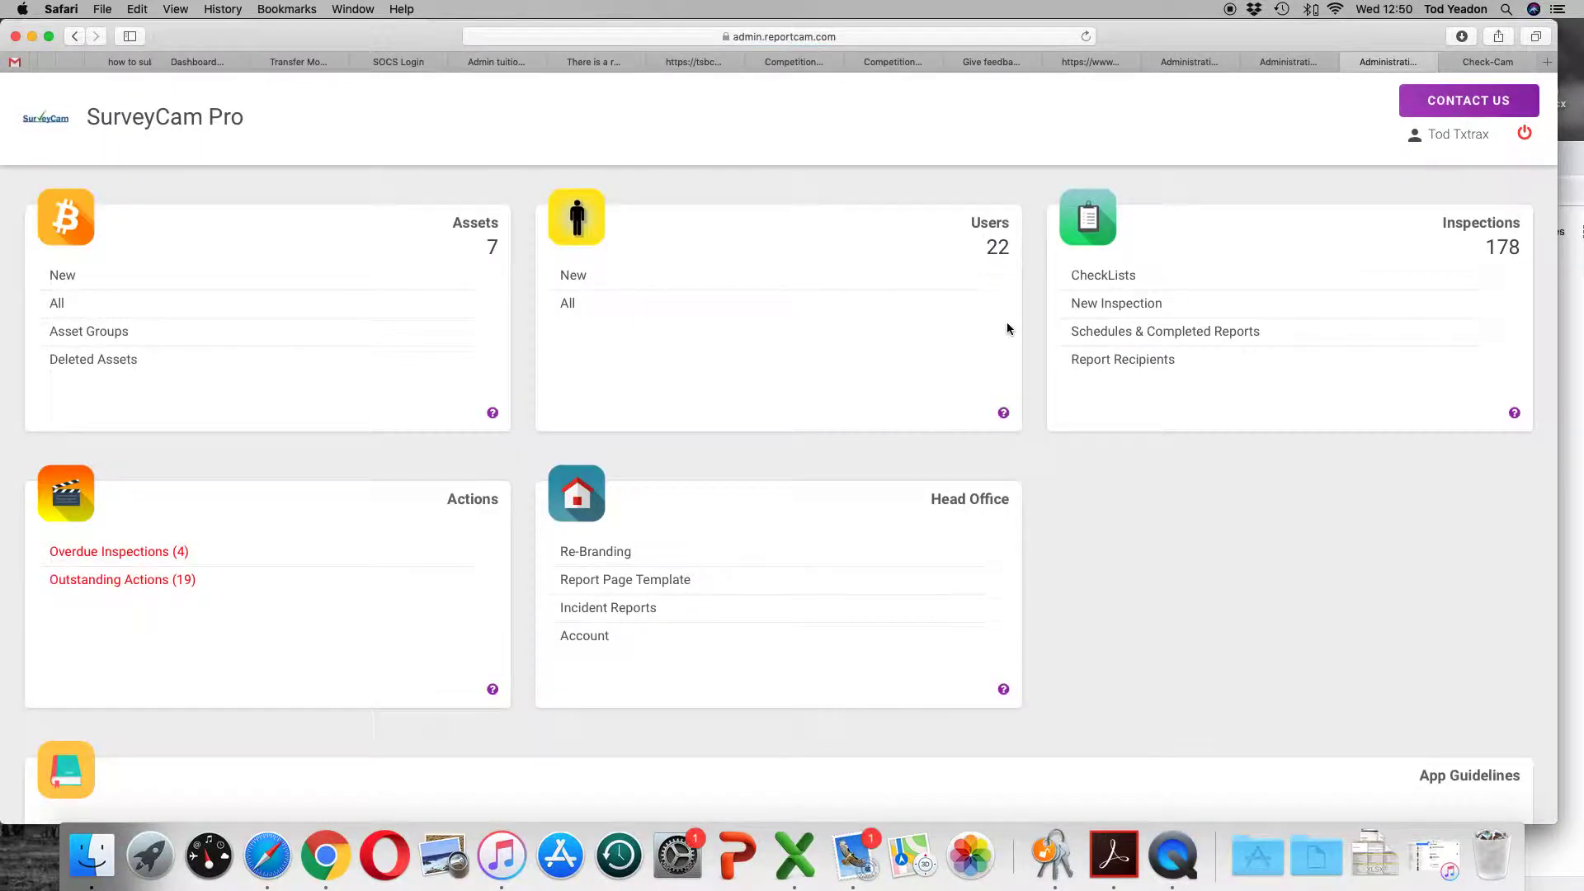
Review the Send To All settings in the list of all checklists, and look at the new asset form.
mouse_move(1098, 284)
left_click(1102, 337)
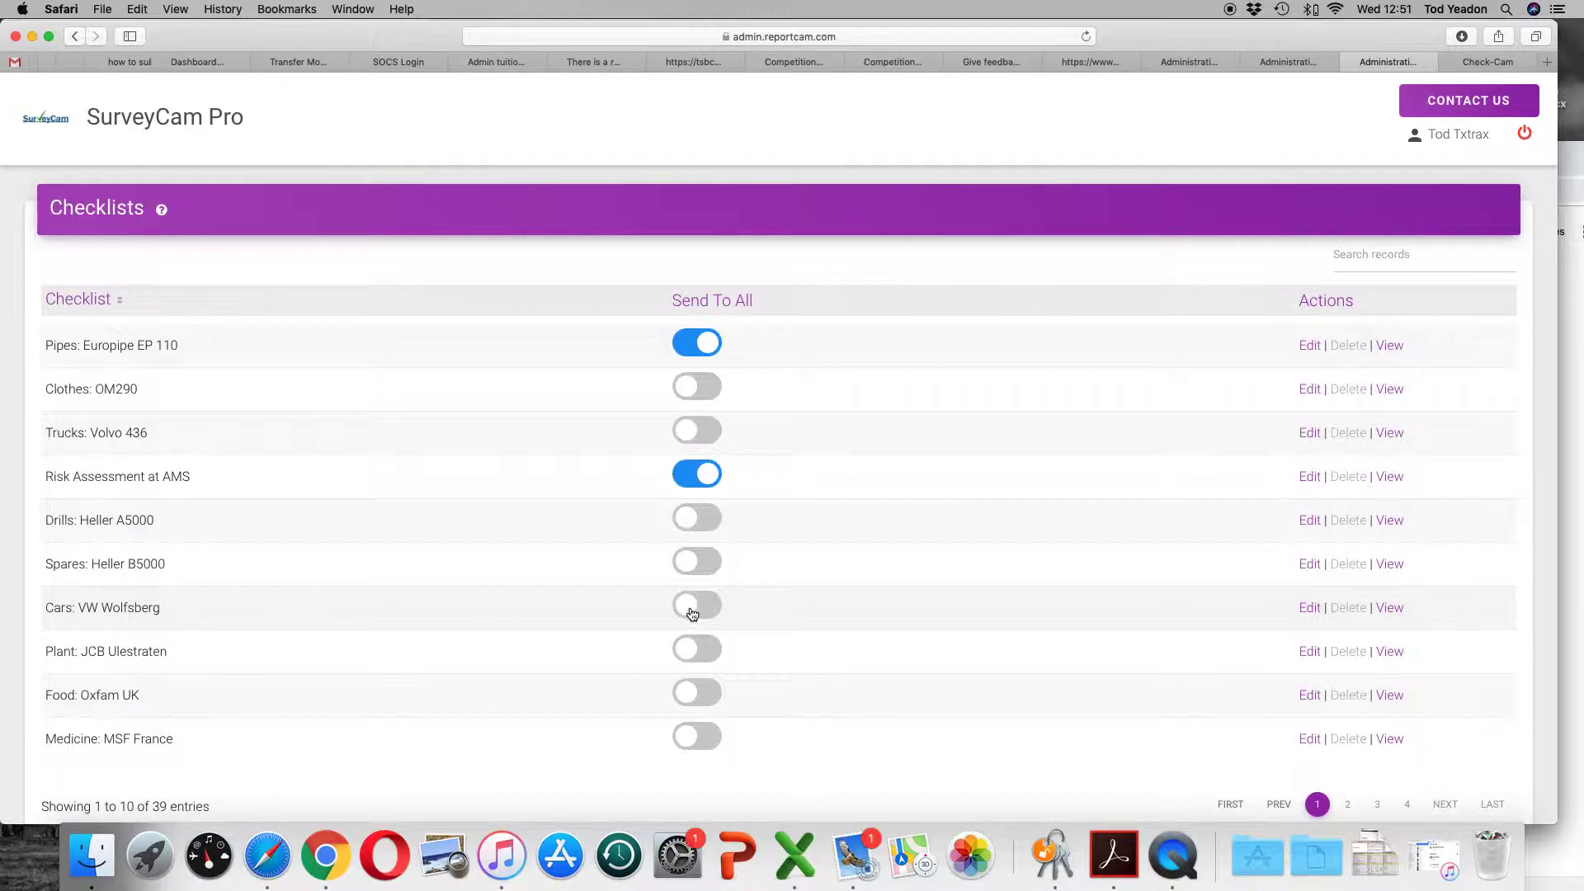
left_click(175, 116)
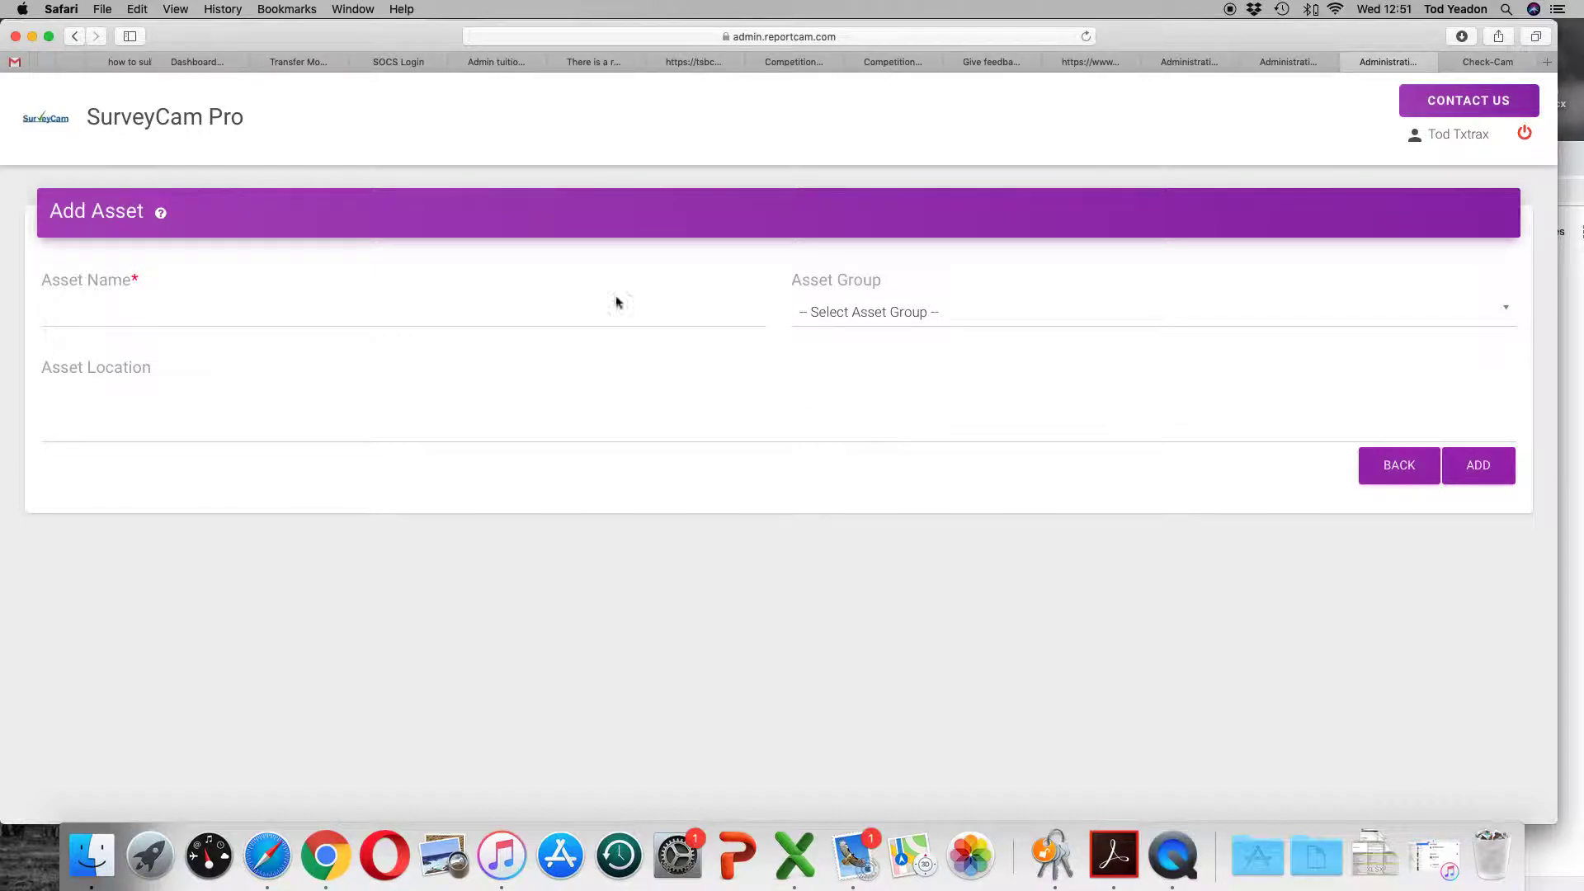
left_click(234, 123)
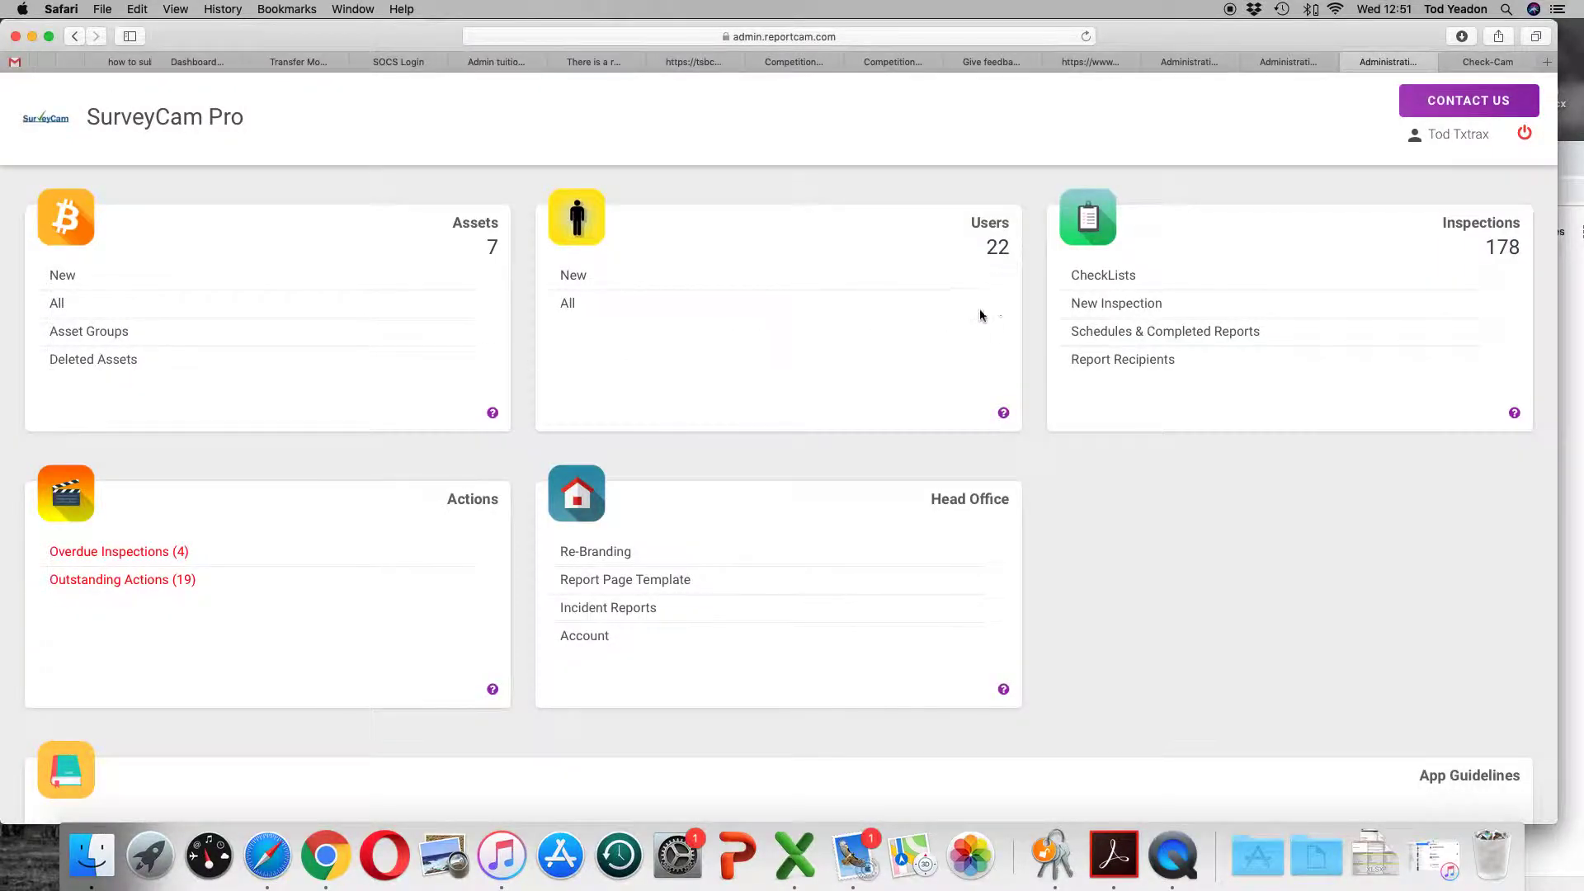
Add a new inspection named demo11 for the Clovelly gdns asset.
left_click(1091, 283)
left_click(1109, 304)
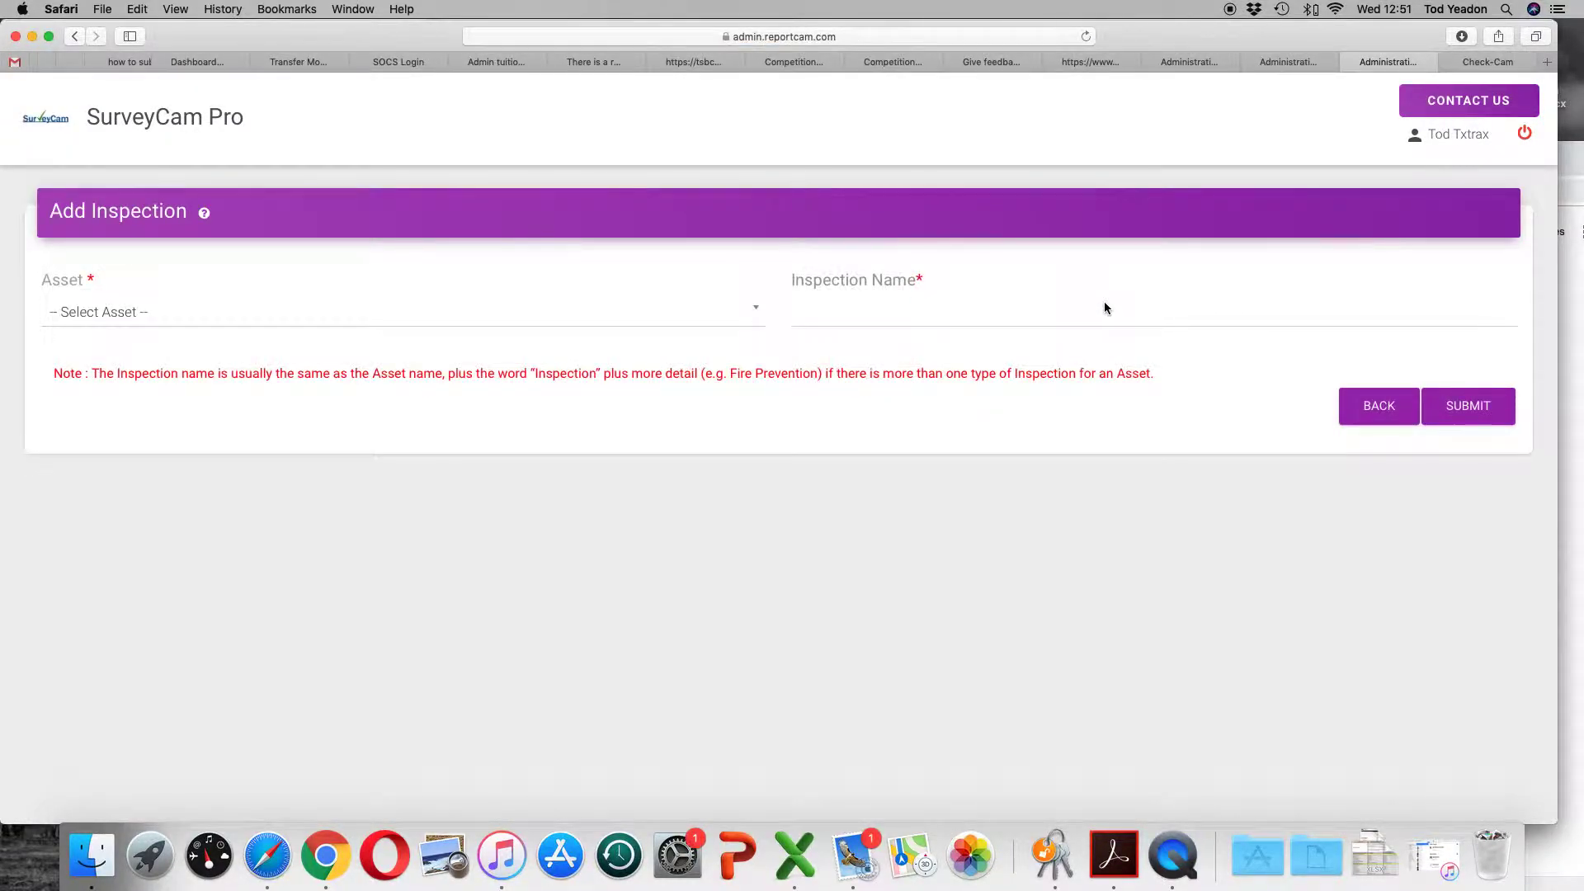
left_click(755, 310)
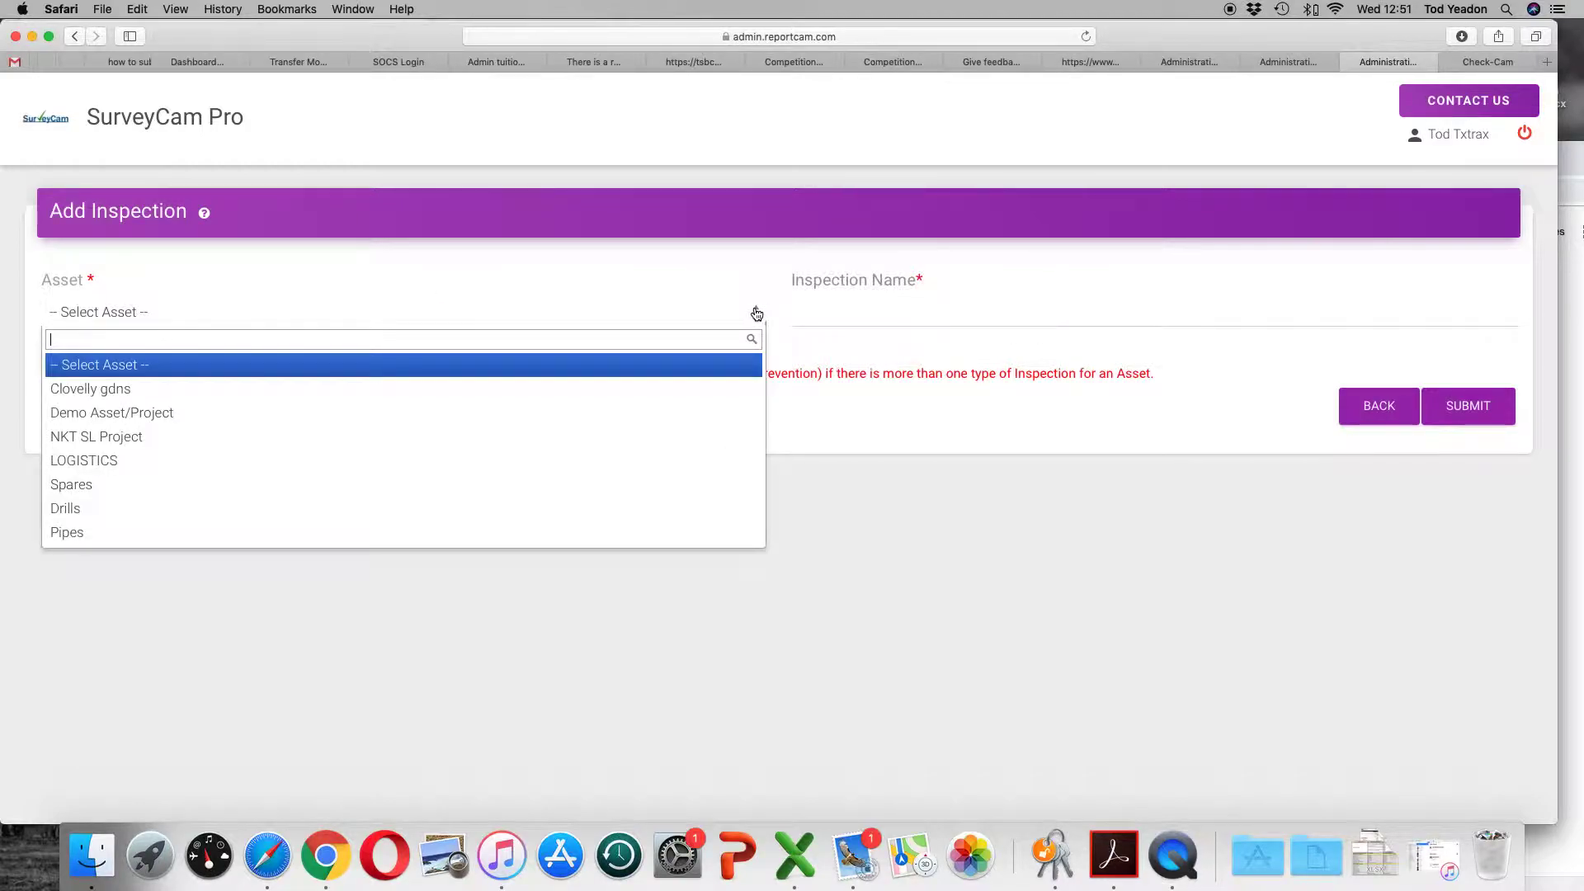
left_click(695, 389)
left_click(859, 319)
type("d")
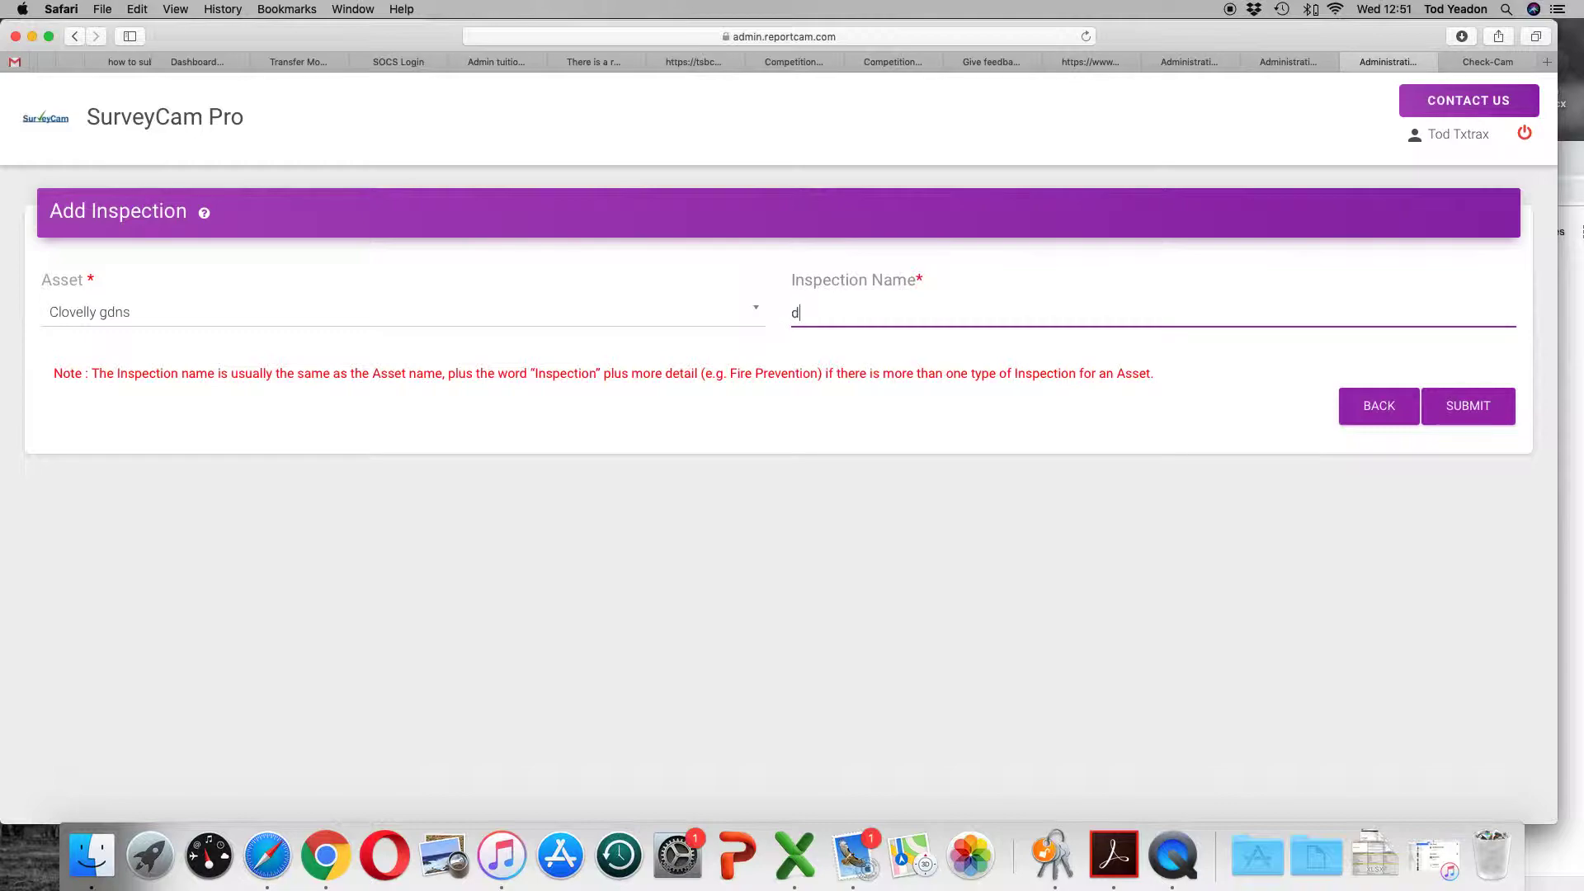
type("emo11")
left_click(1459, 413)
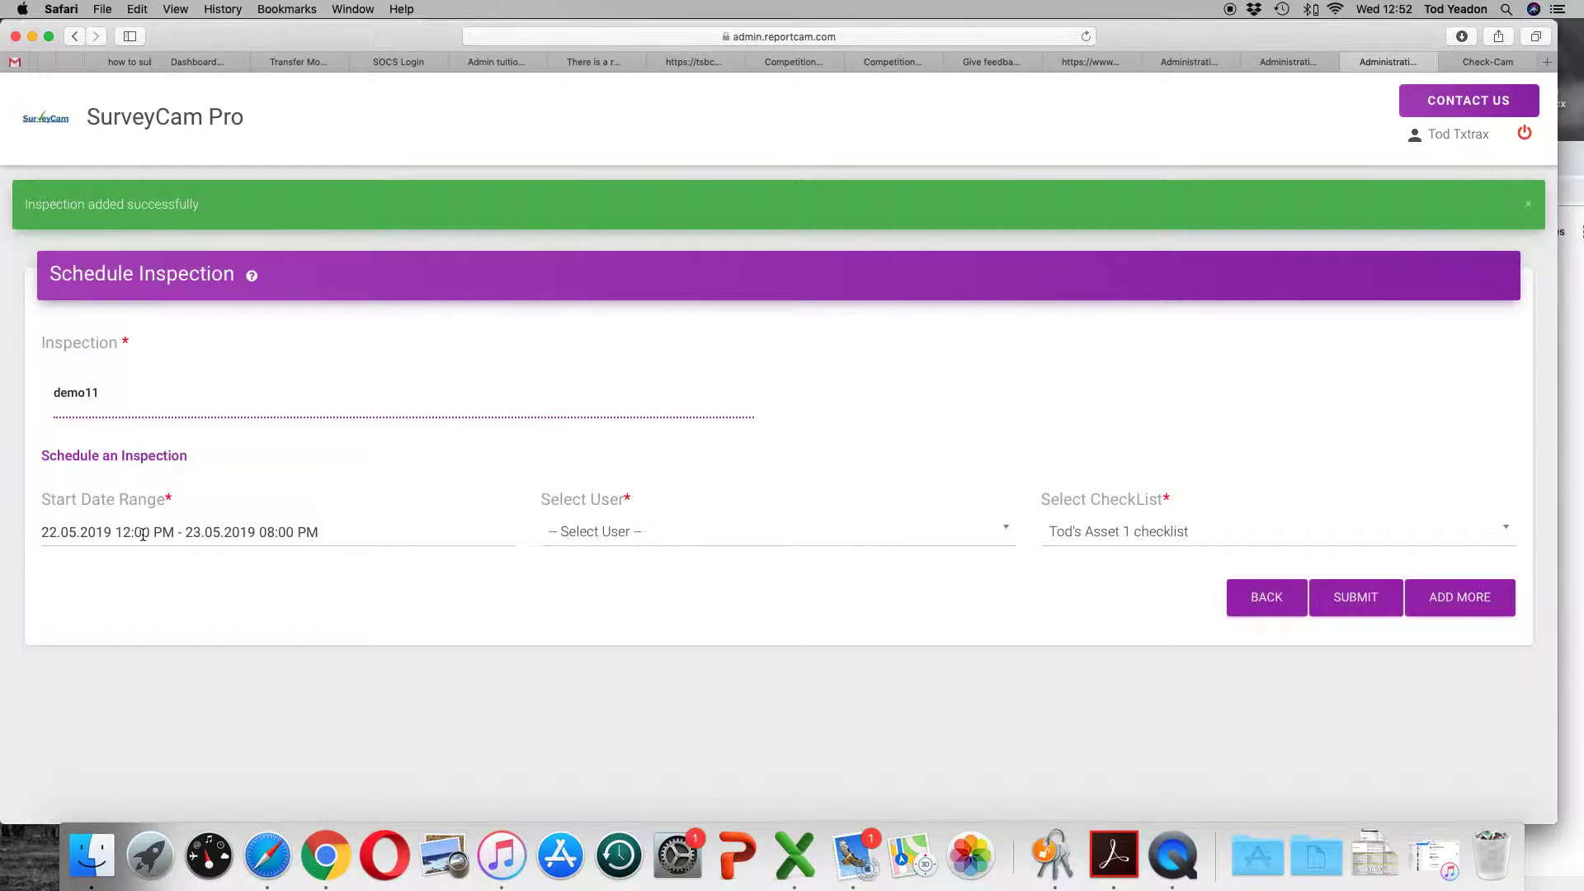
Choose a user and the Todtest 1 checklist for the demo11 schedule, then return to the dashboard without submitting.
left_click(1005, 531)
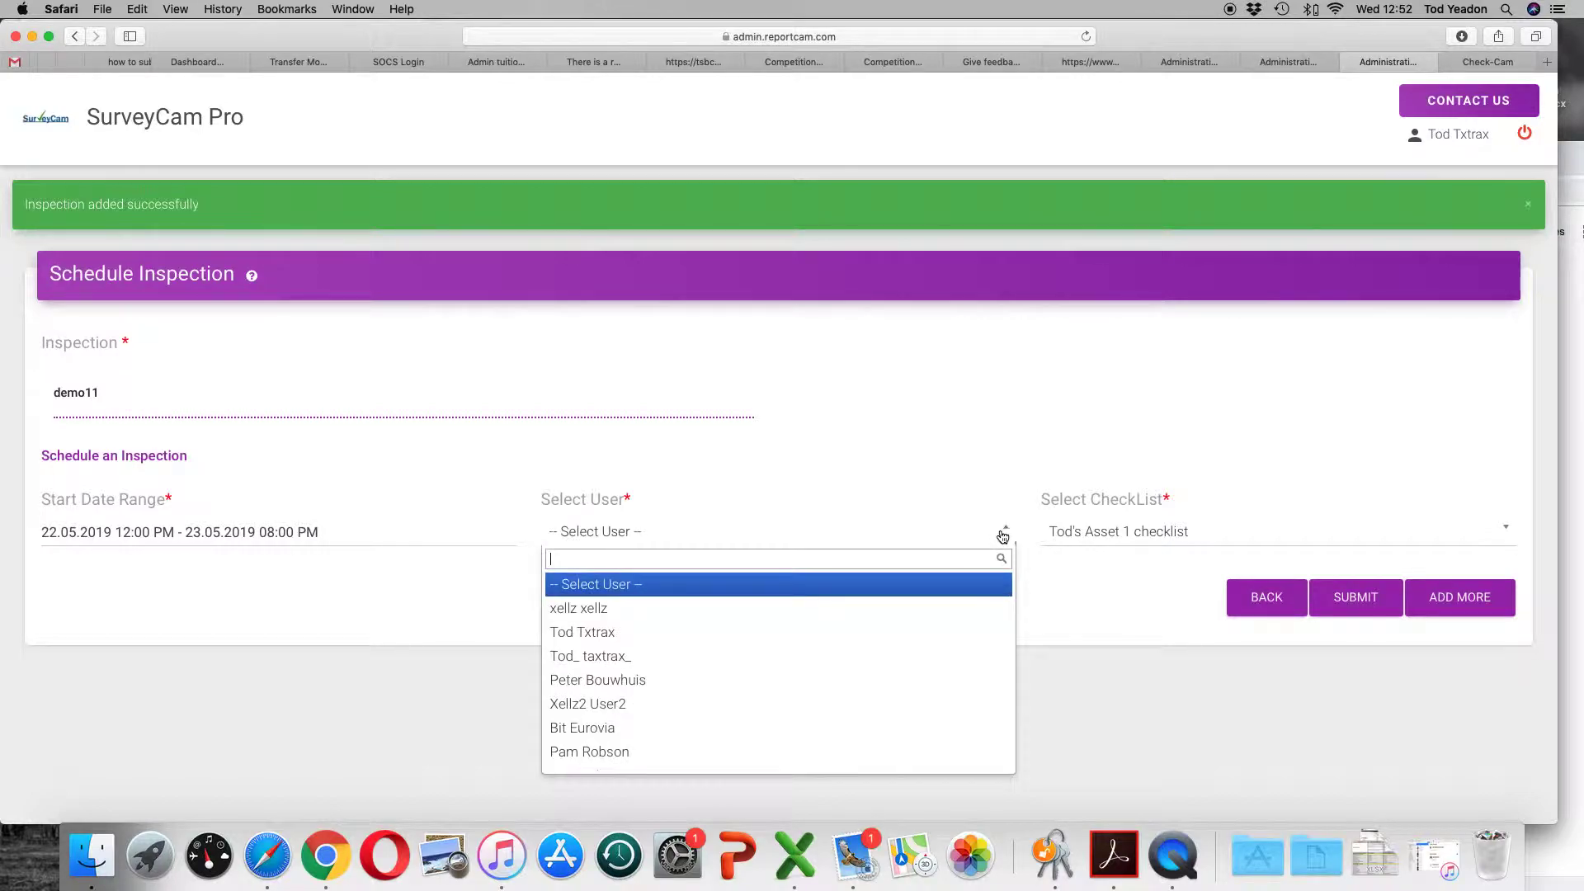
left_click(953, 663)
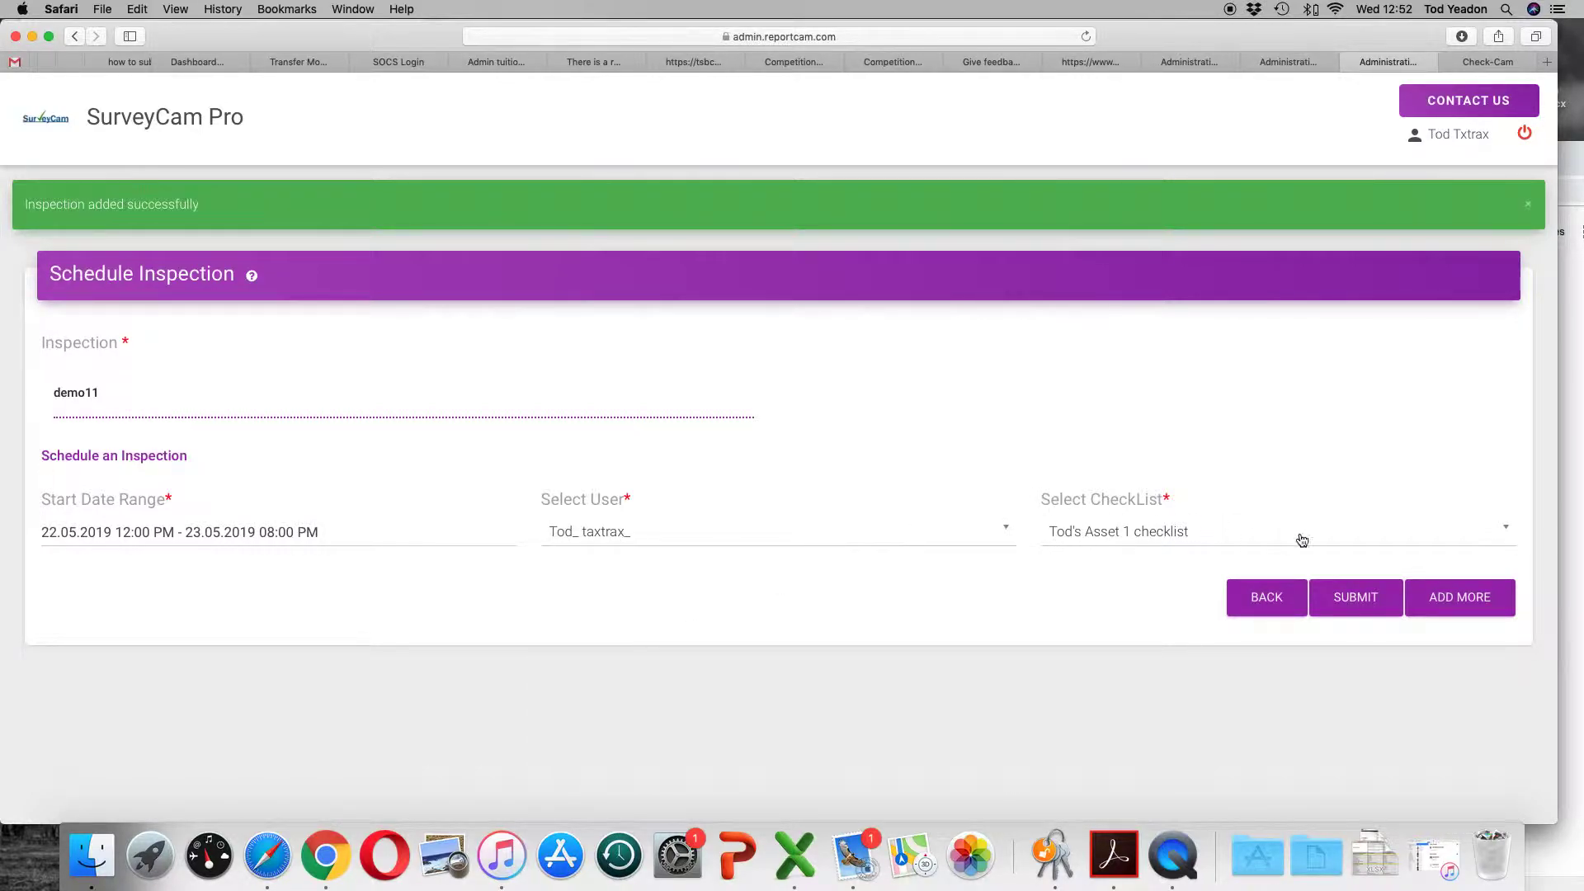
left_click(1507, 532)
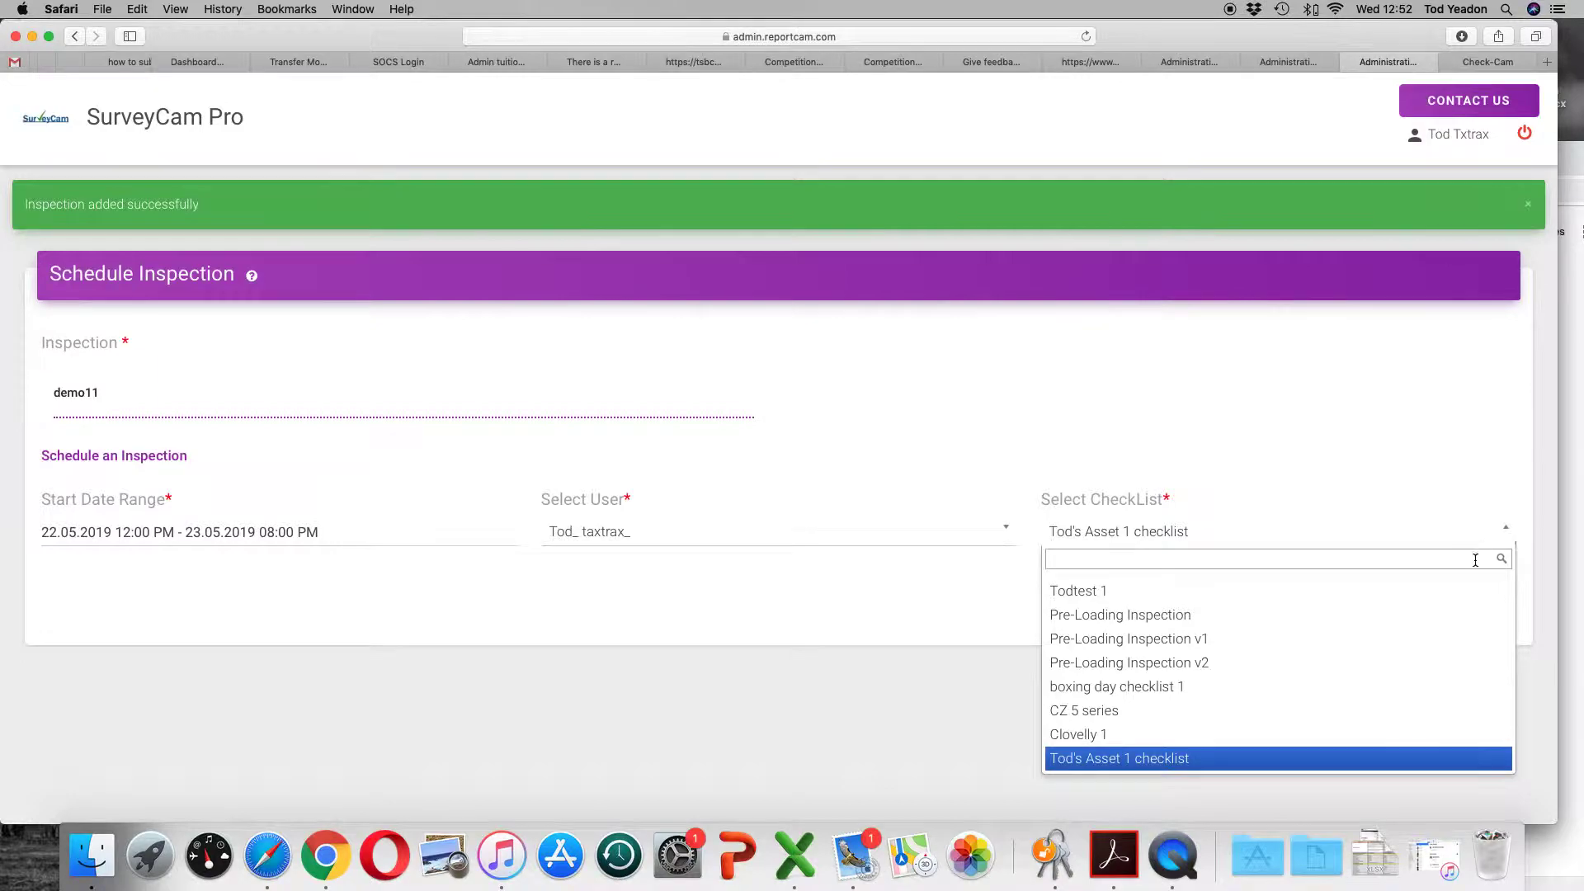
scroll(1469, 599, "up", 1)
left_click(1436, 607)
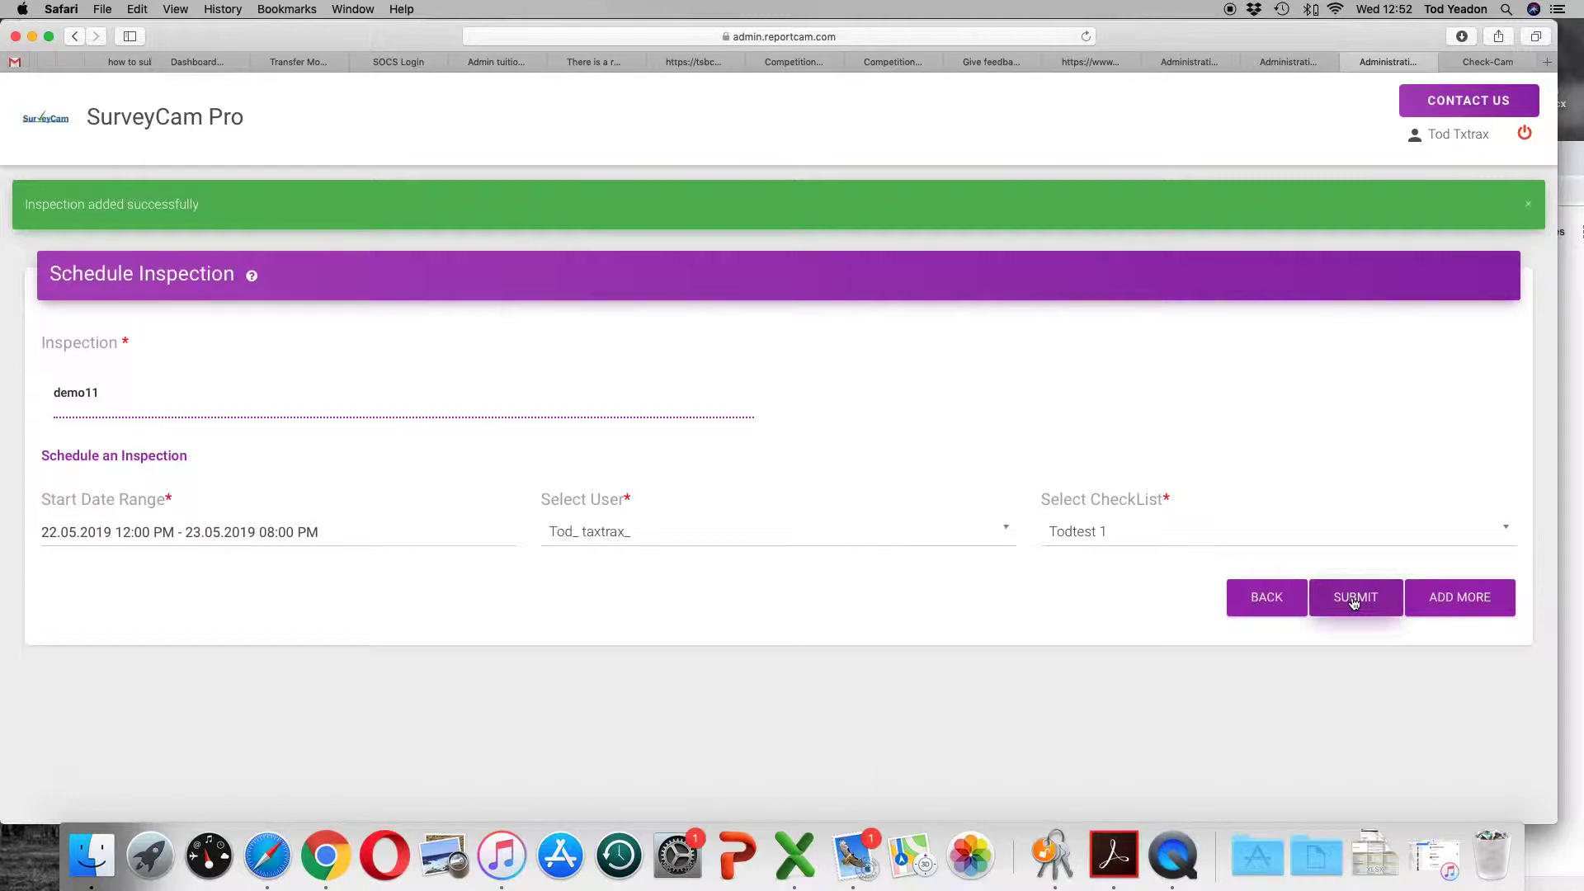
left_click(167, 116)
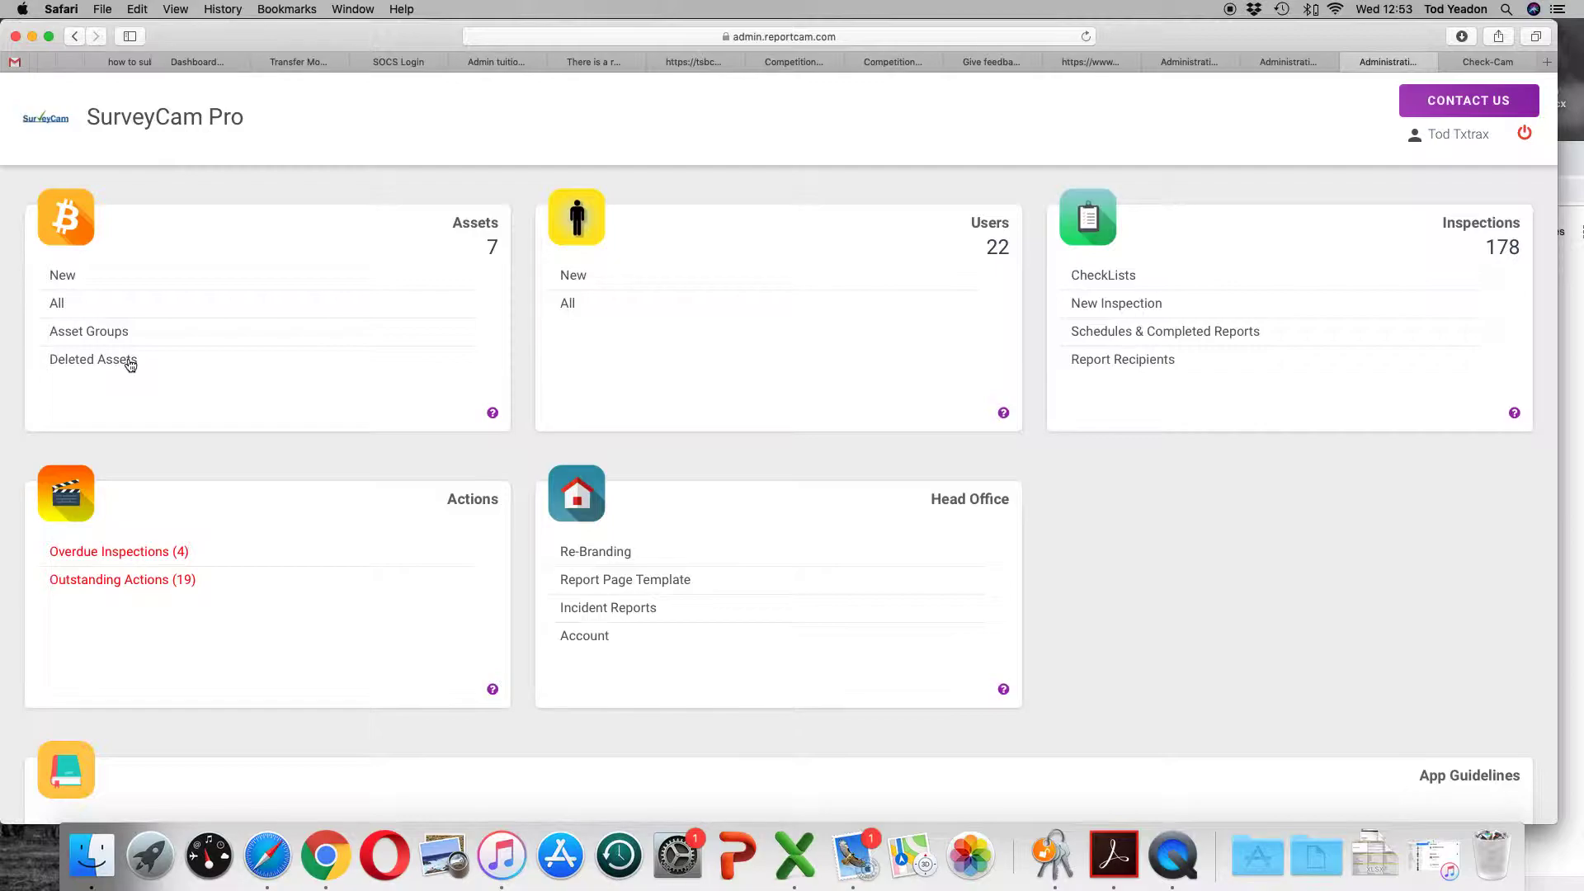
Review the list of all scheduled and completed inspections, and the list of outstanding actions.
mouse_move(1105, 281)
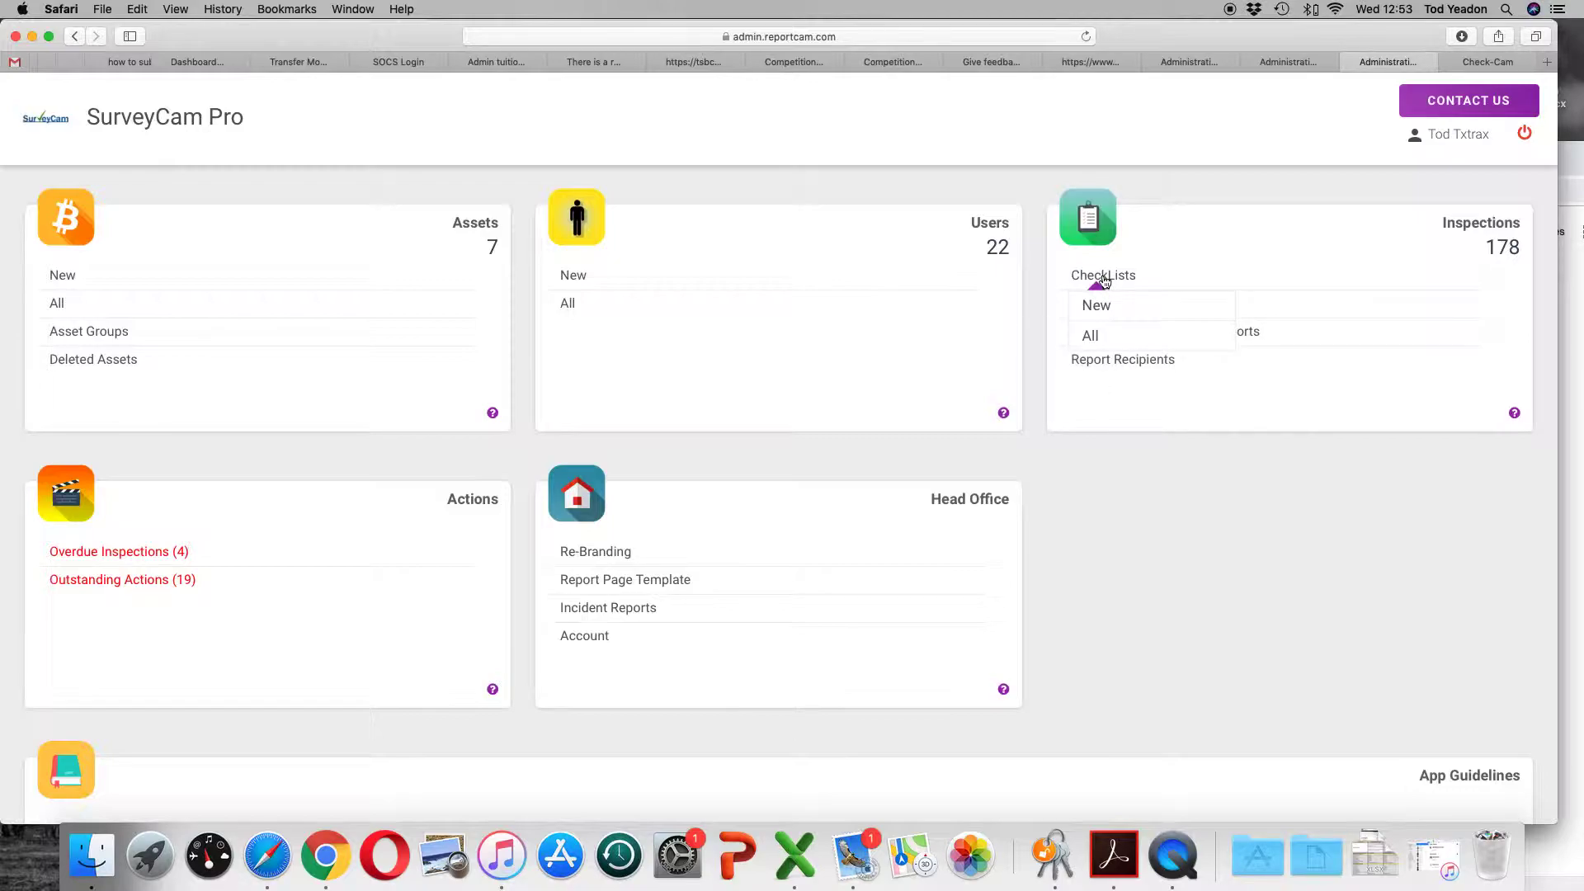
mouse_move(1201, 330)
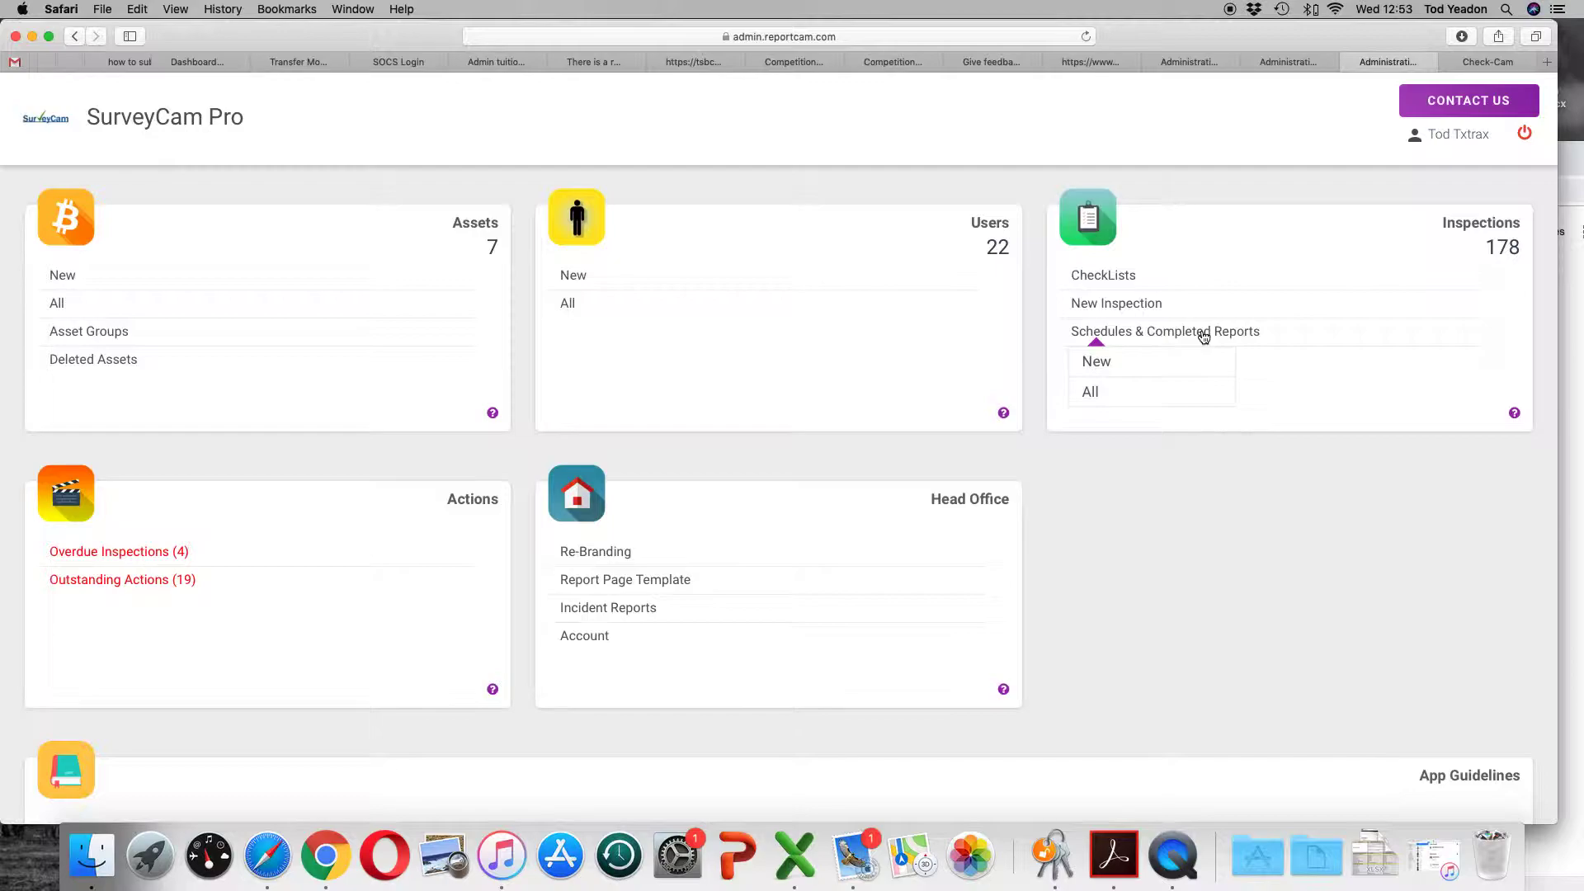
left_click(1125, 398)
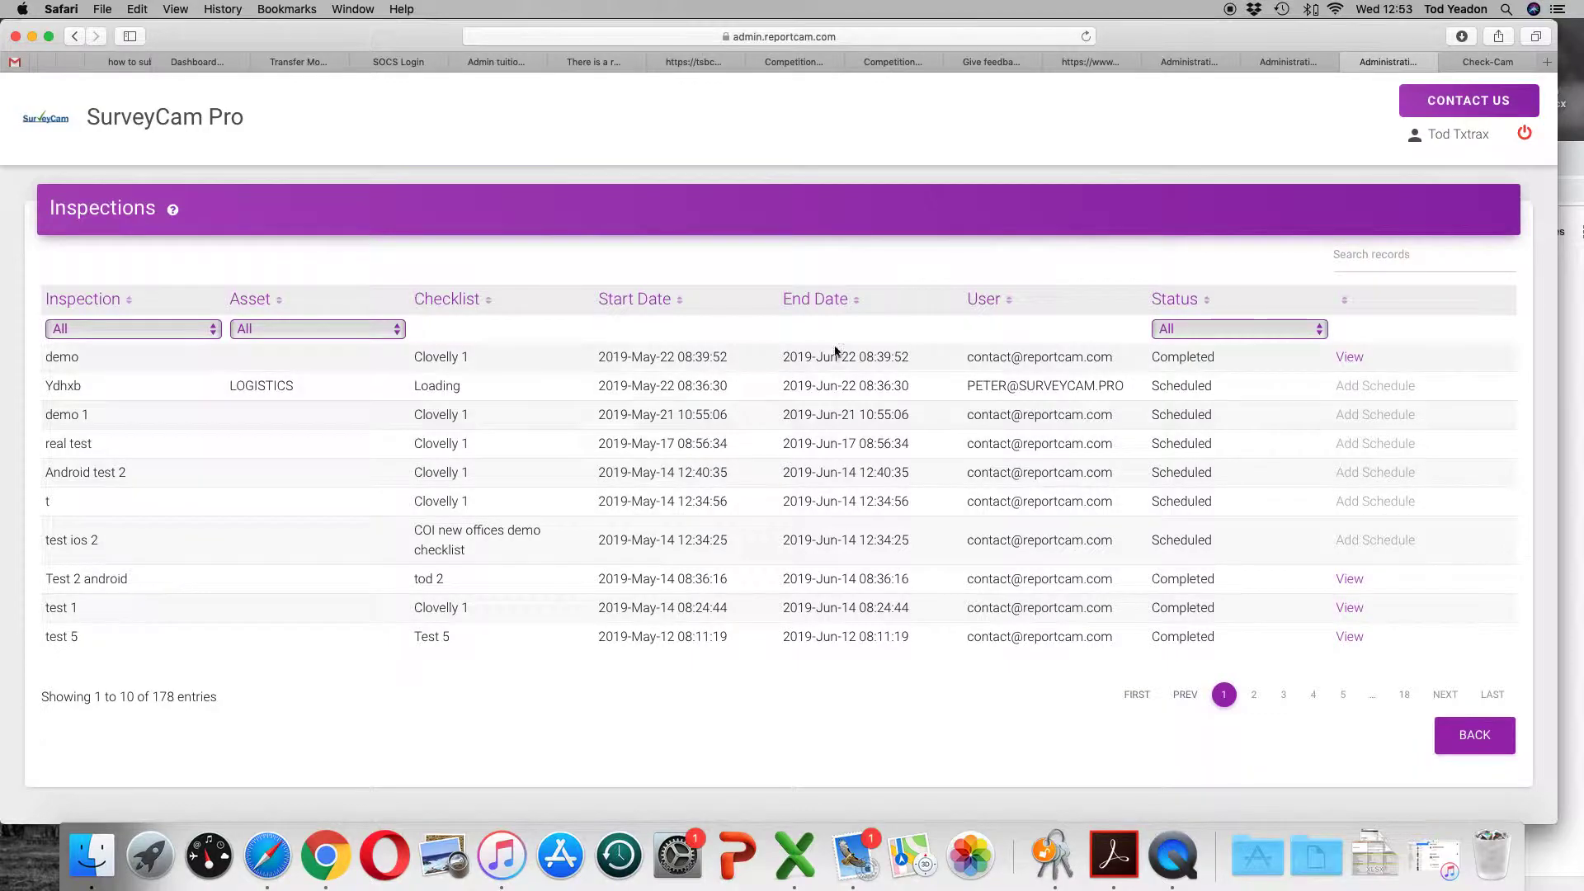
left_click(215, 141)
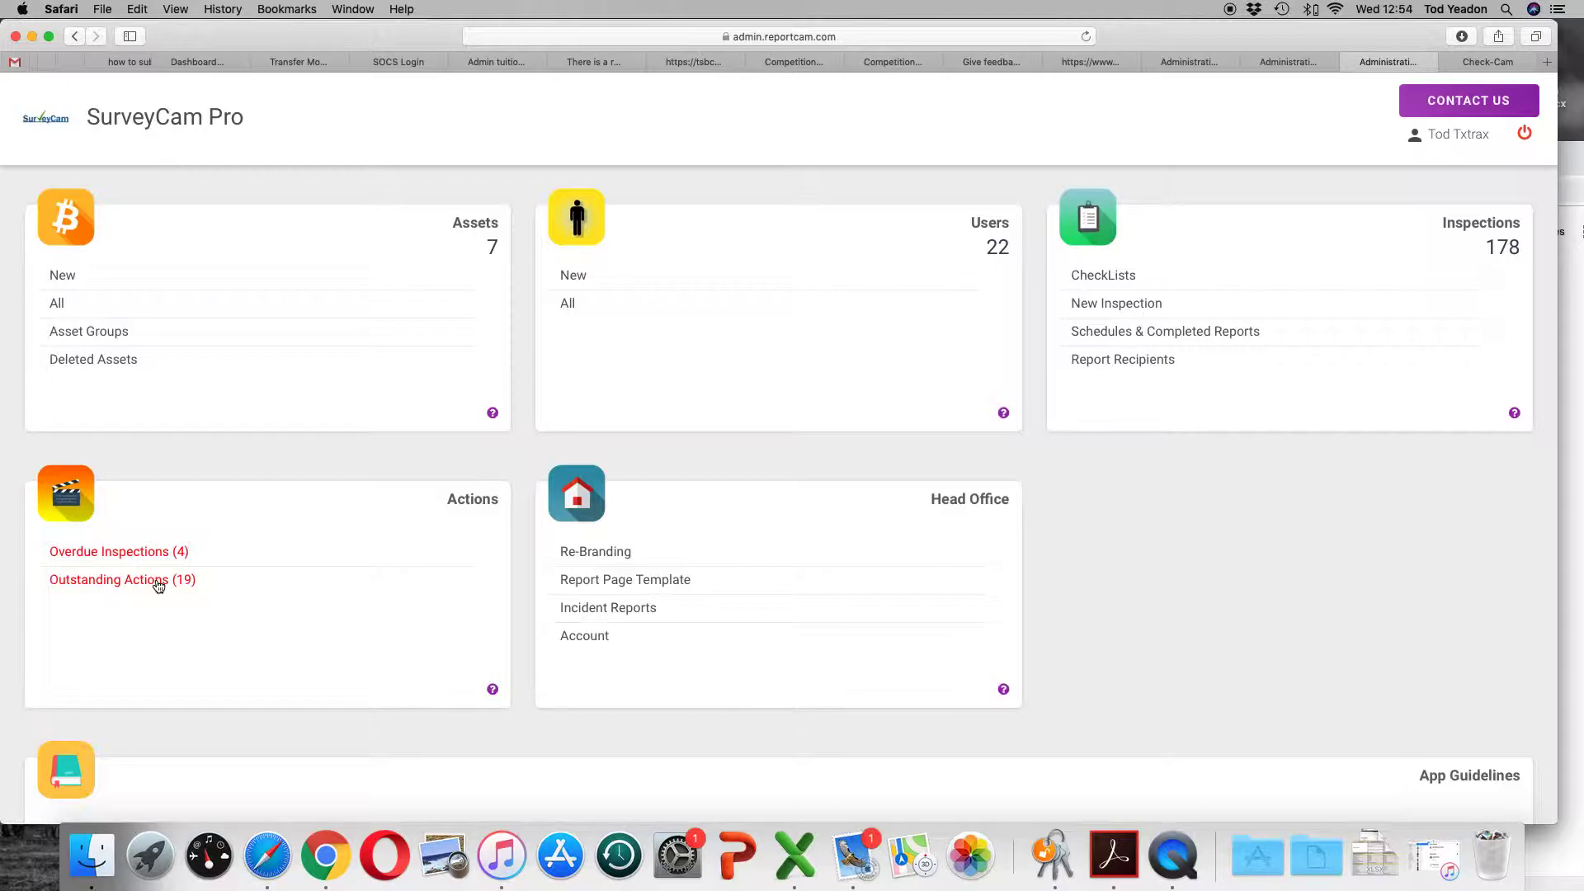
left_click(156, 581)
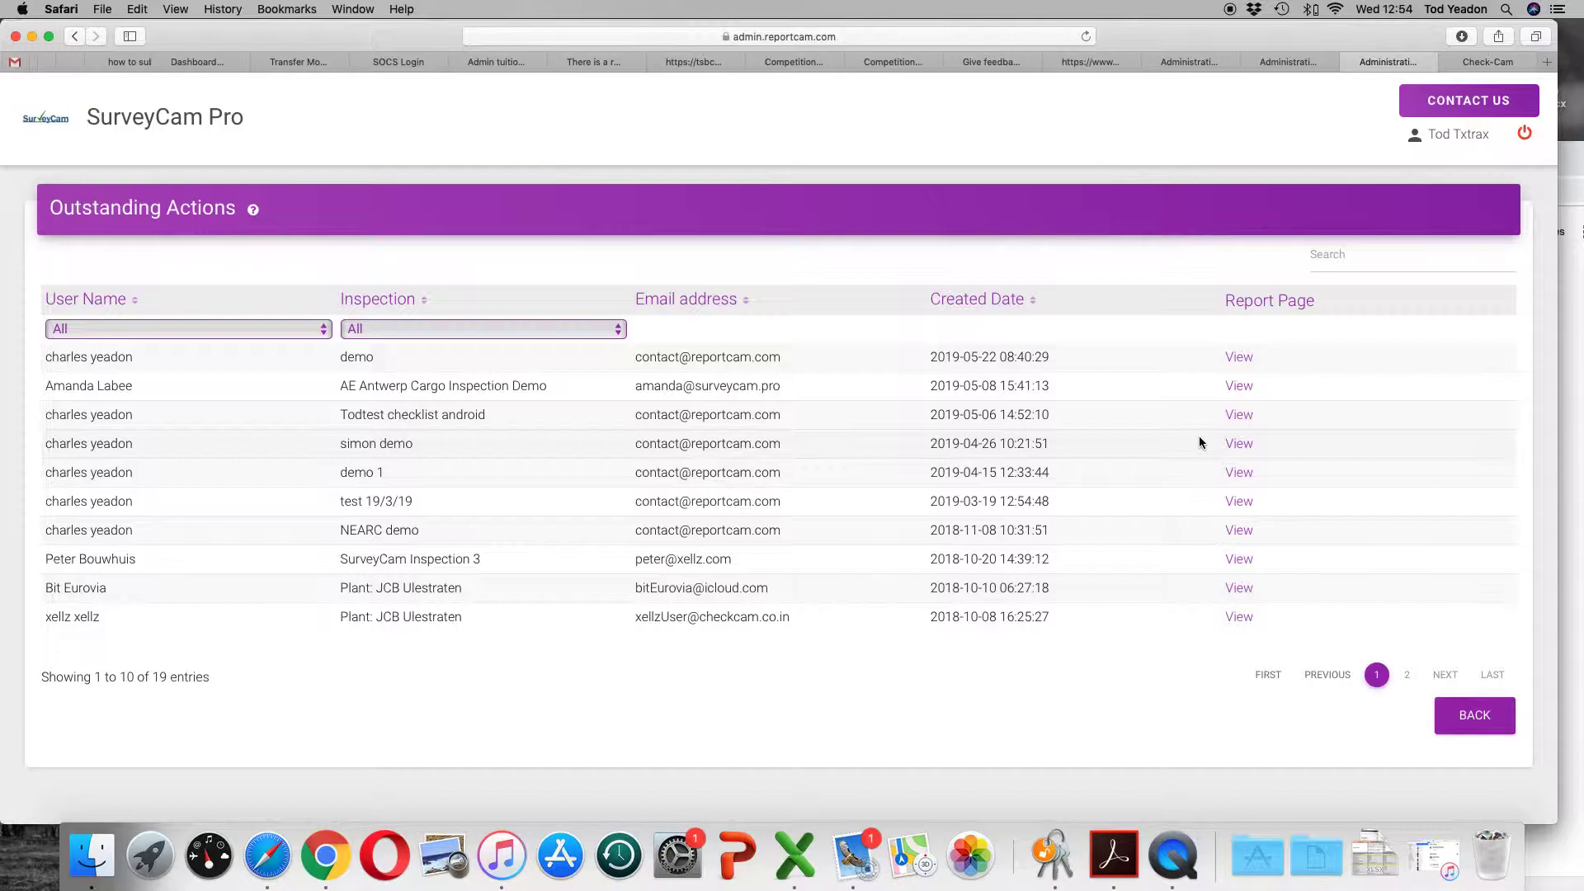
left_click(224, 122)
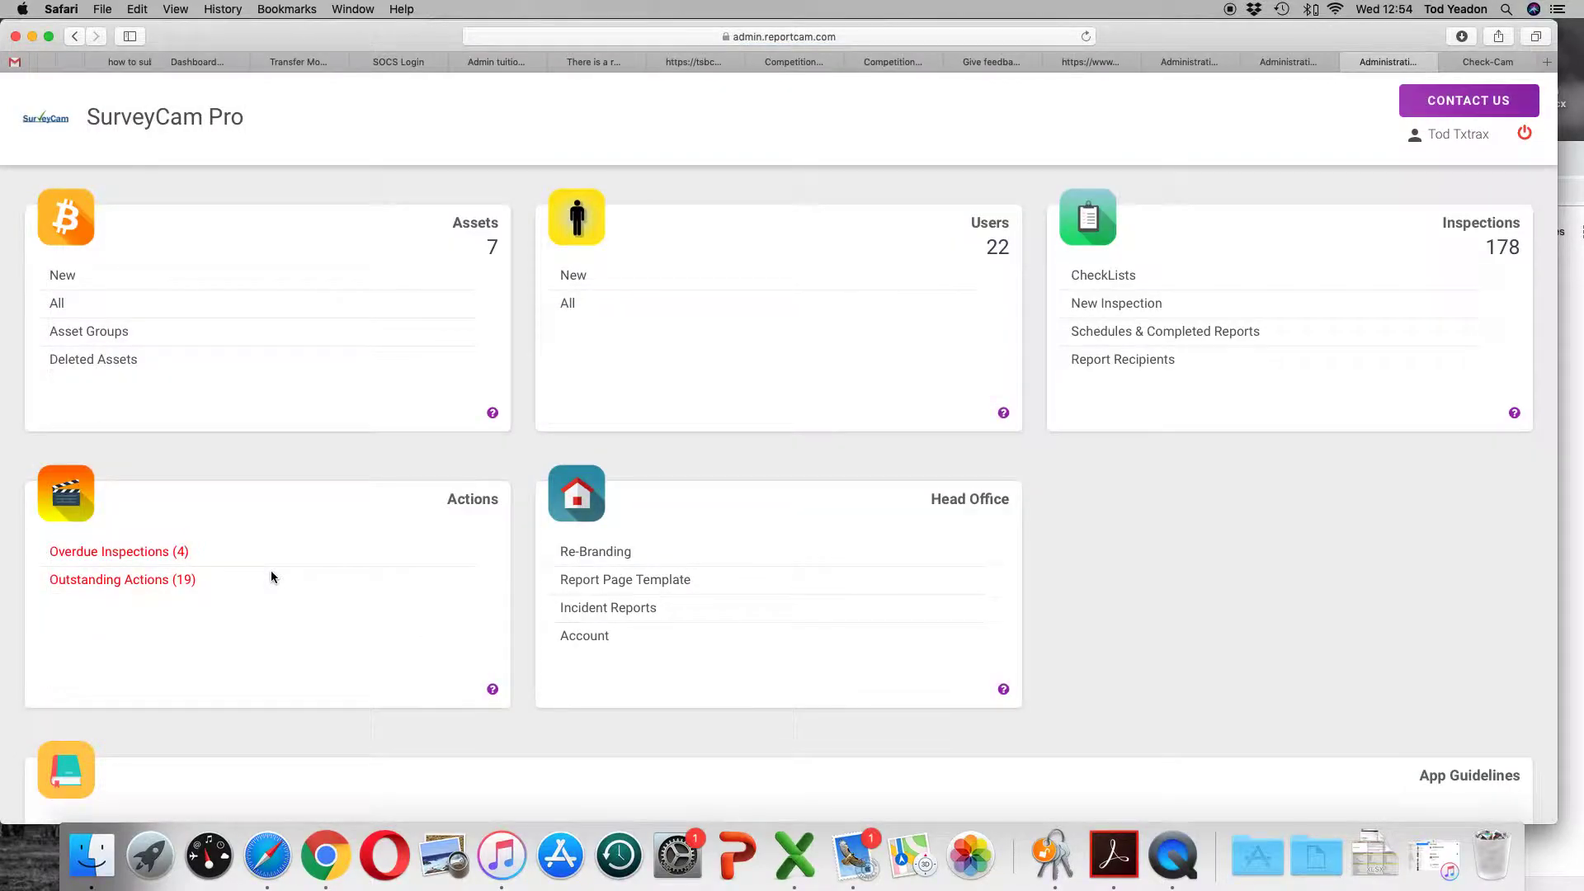
Review the head office Re-Branding profile and the list of incident reports, then return to the dashboard.
left_click(607, 553)
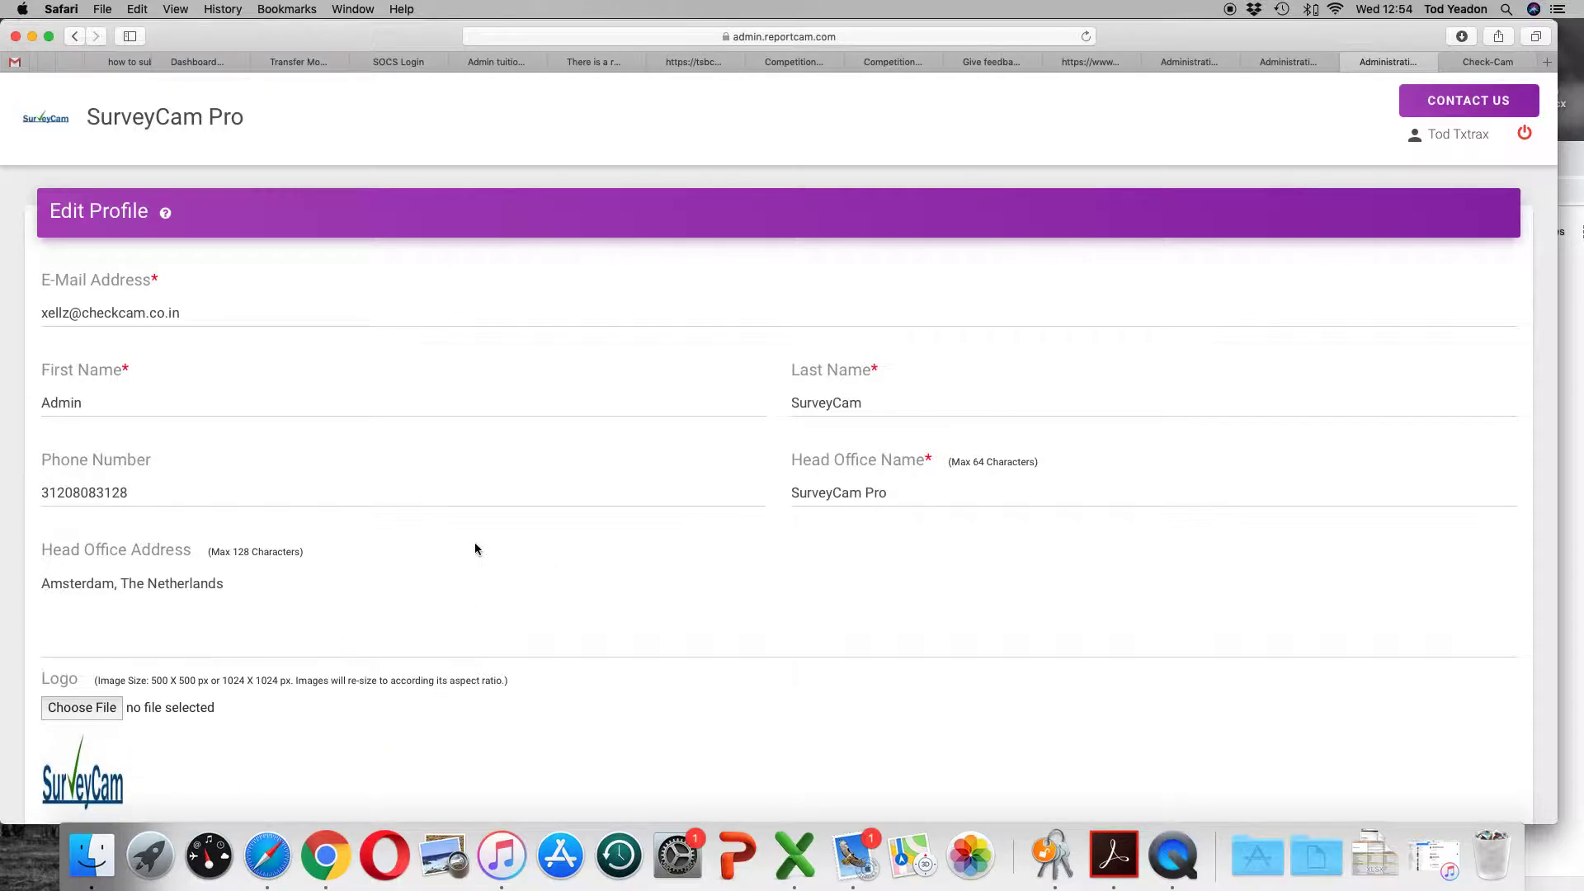
scroll(725, 477, "down", 3)
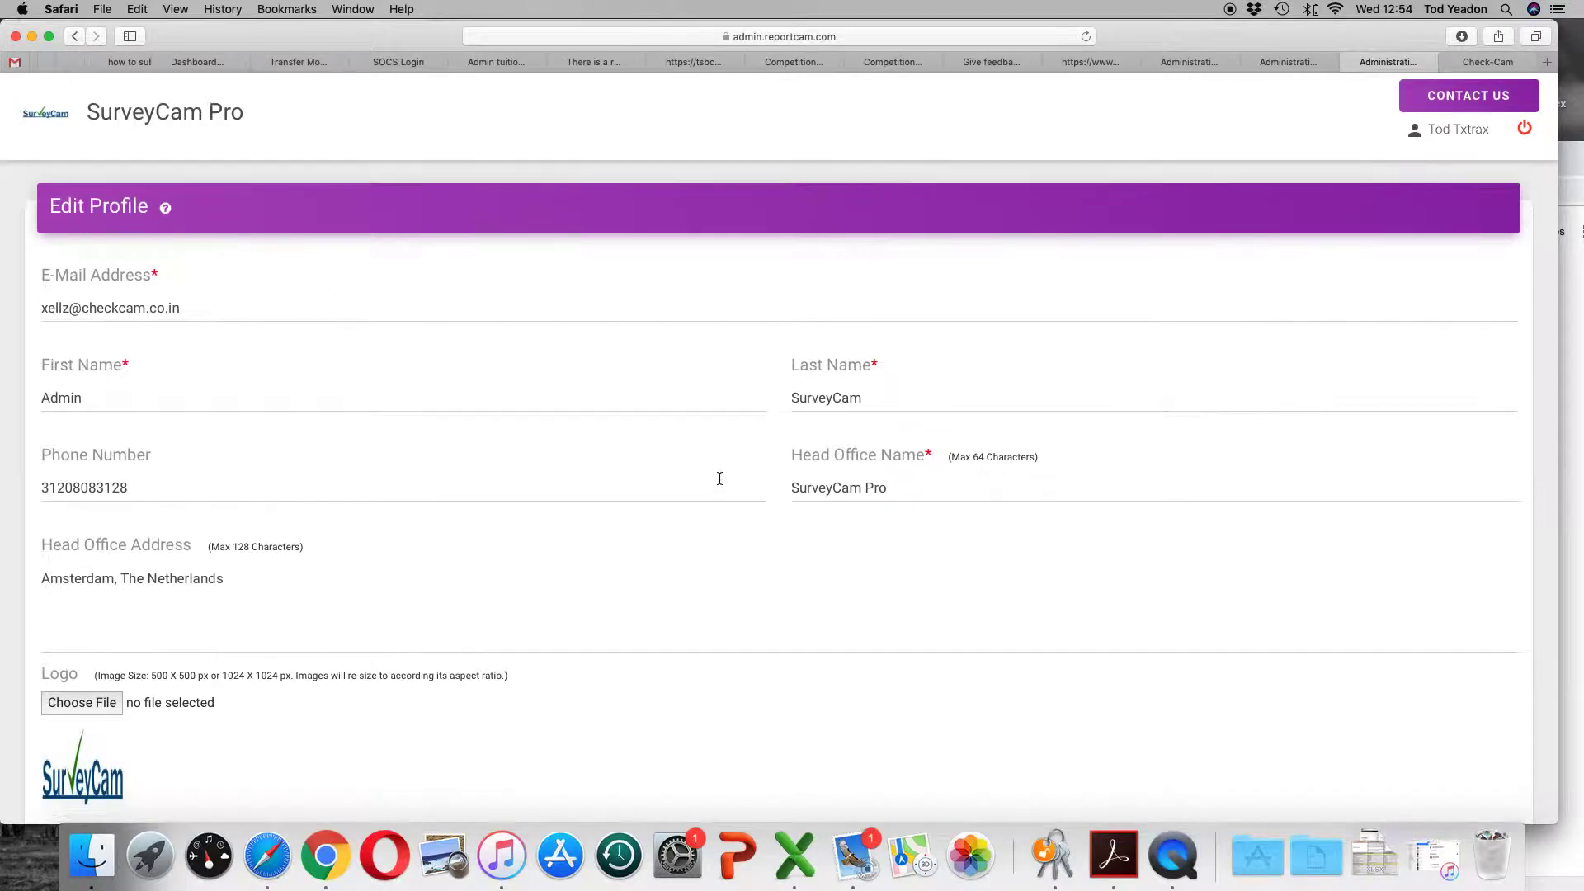
left_click(1371, 657)
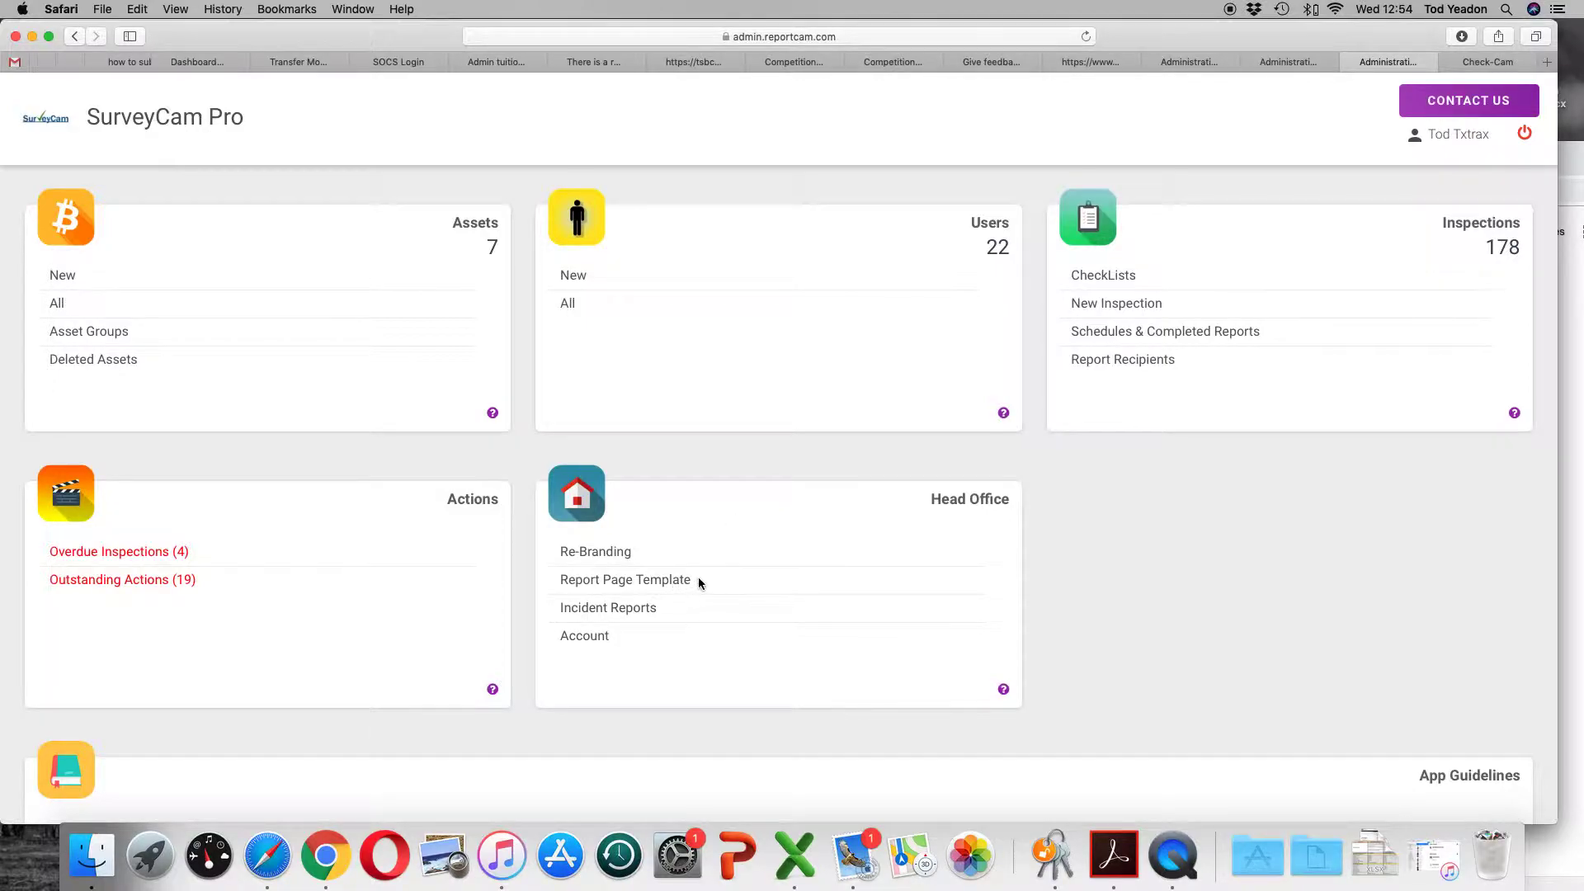
left_click(646, 609)
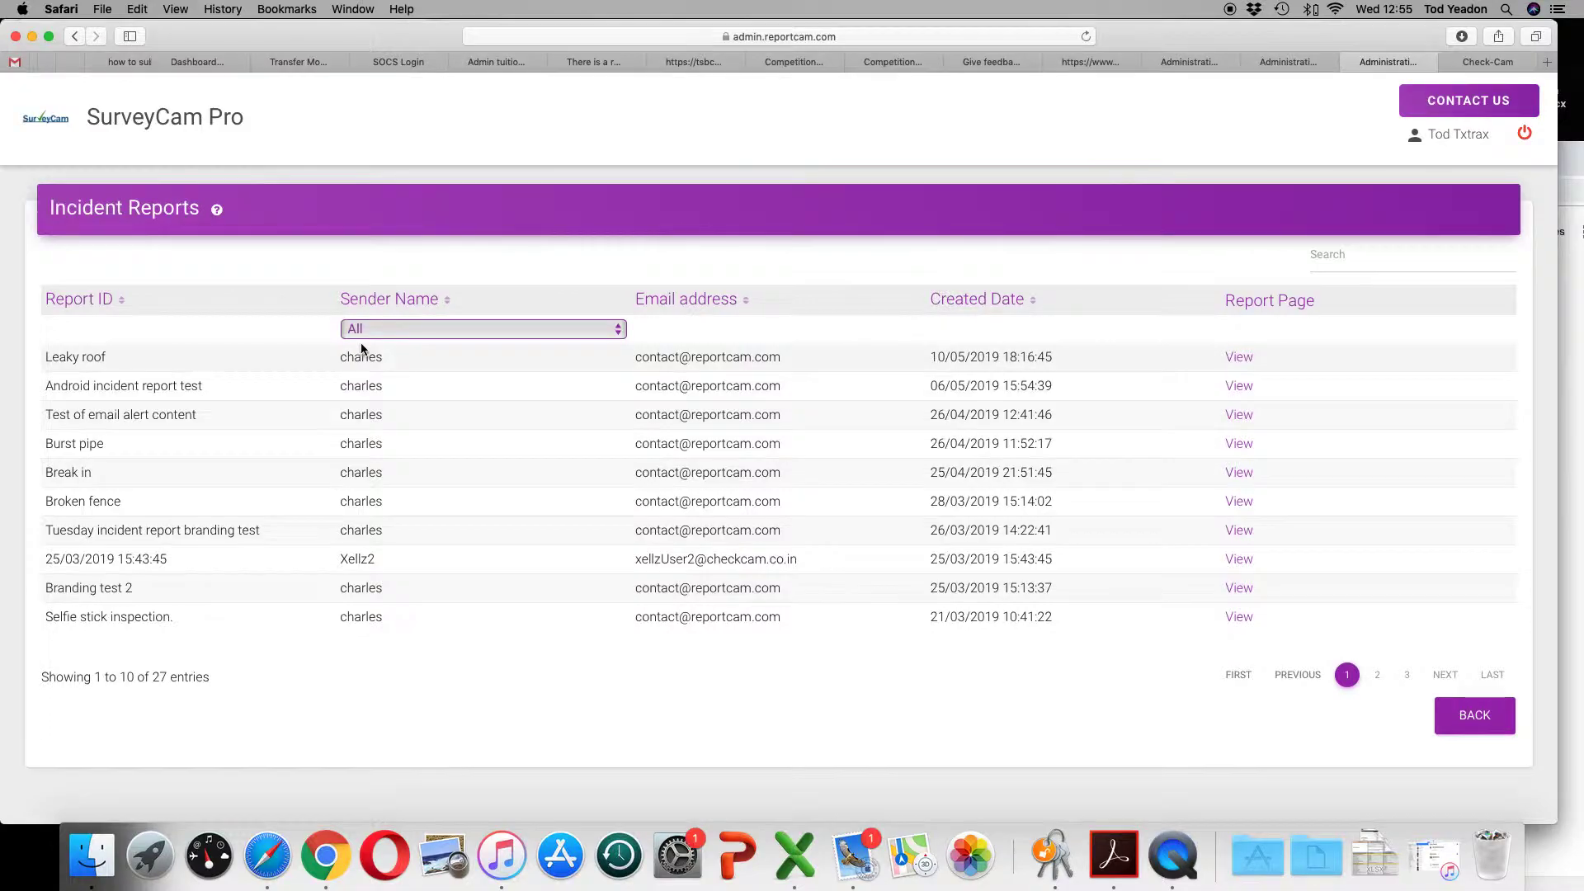
left_click(188, 124)
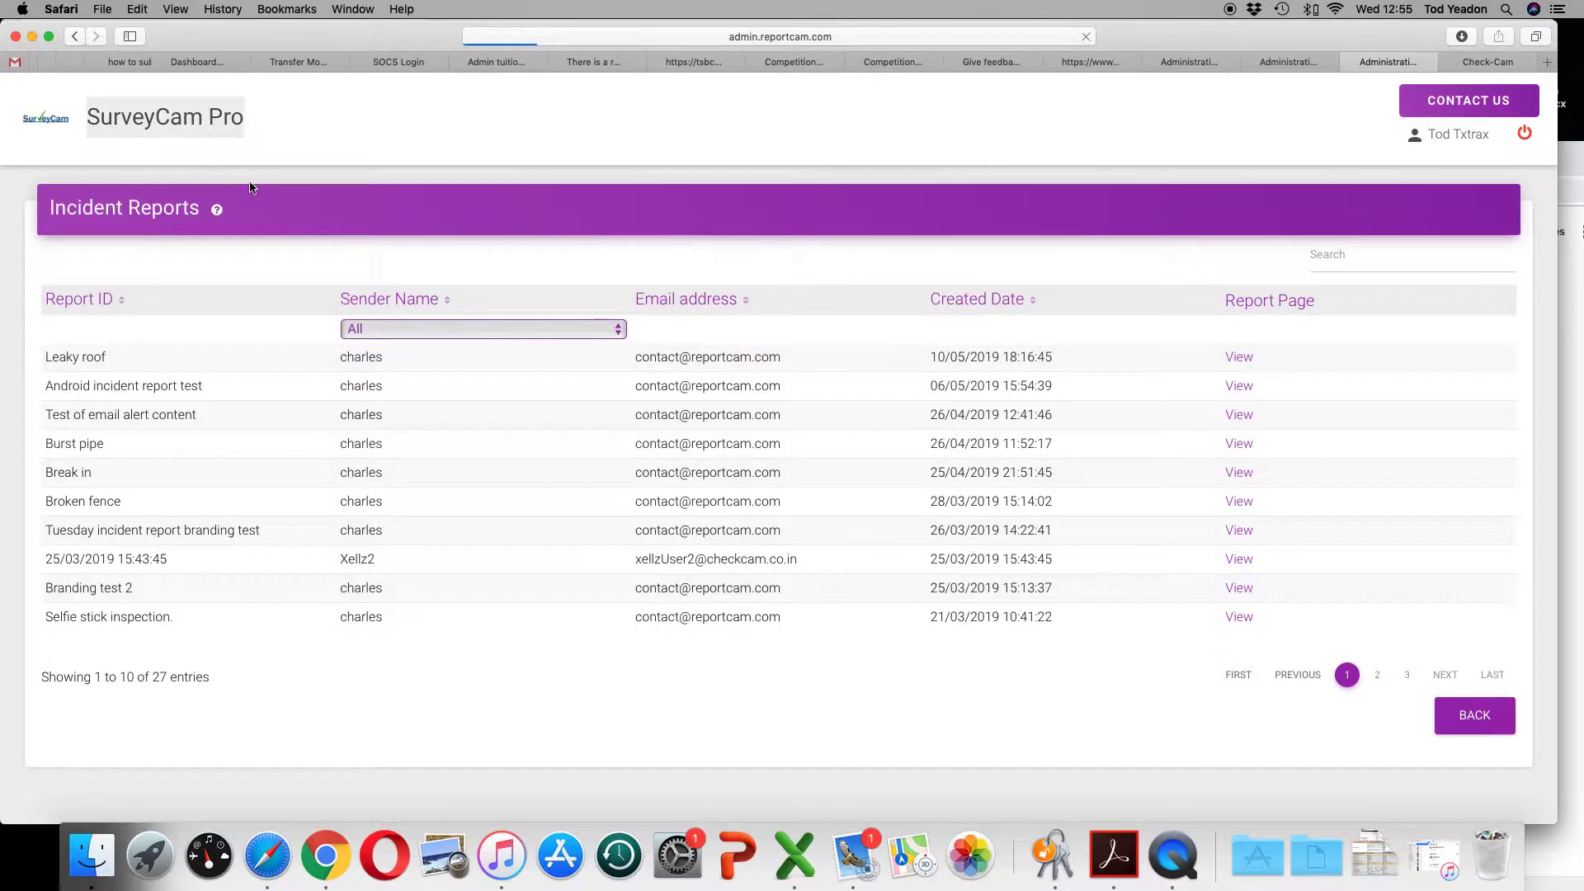